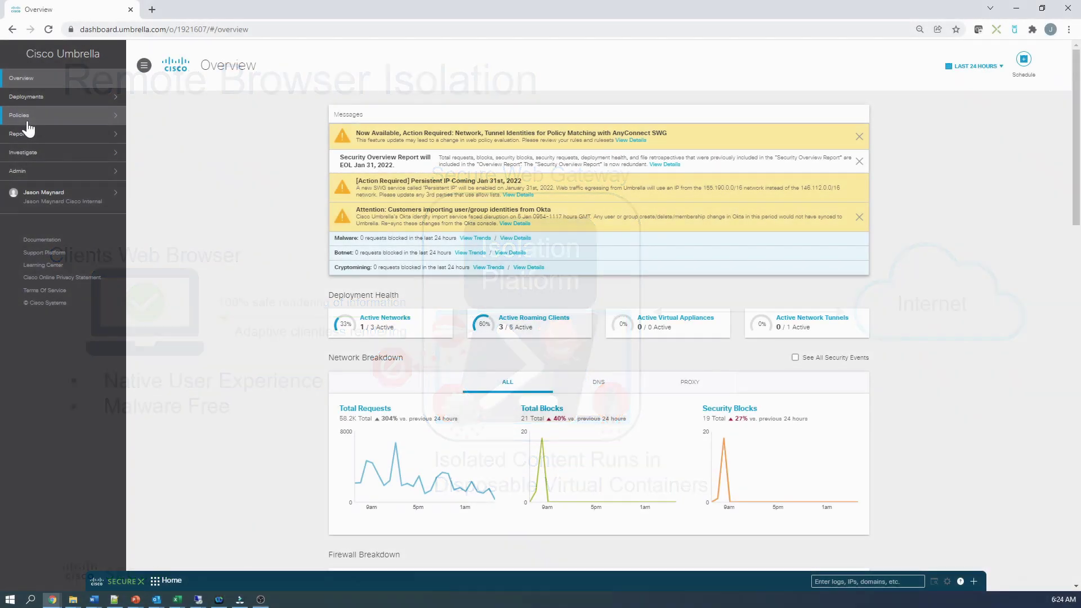
- Expand the High Value Targets (RBI) ruleset under Policies > Web Policy to reveal its Isolate rule
left_click(27, 119)
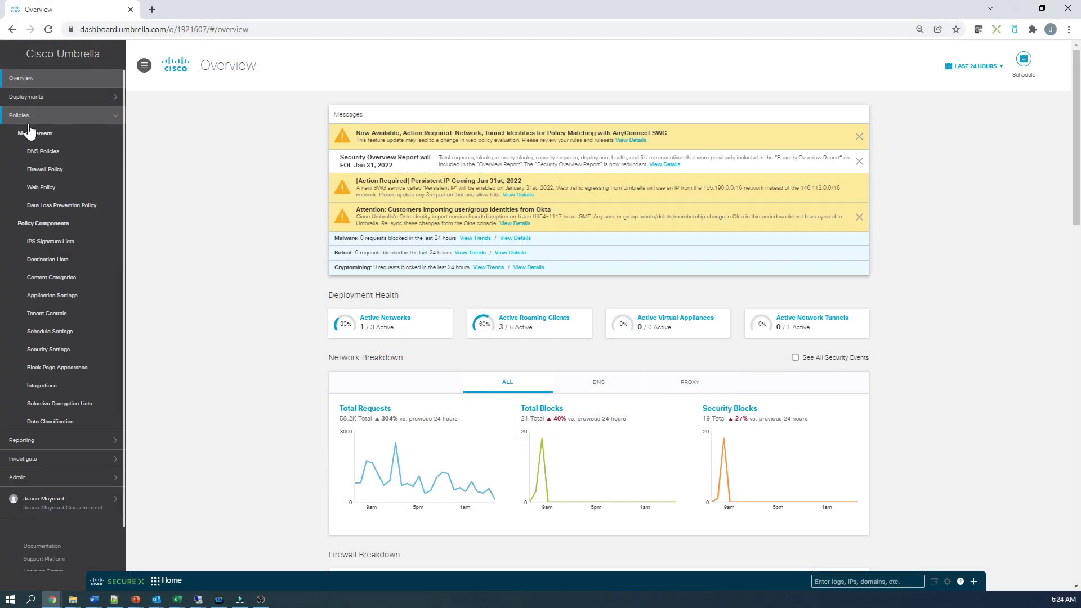
left_click(45, 191)
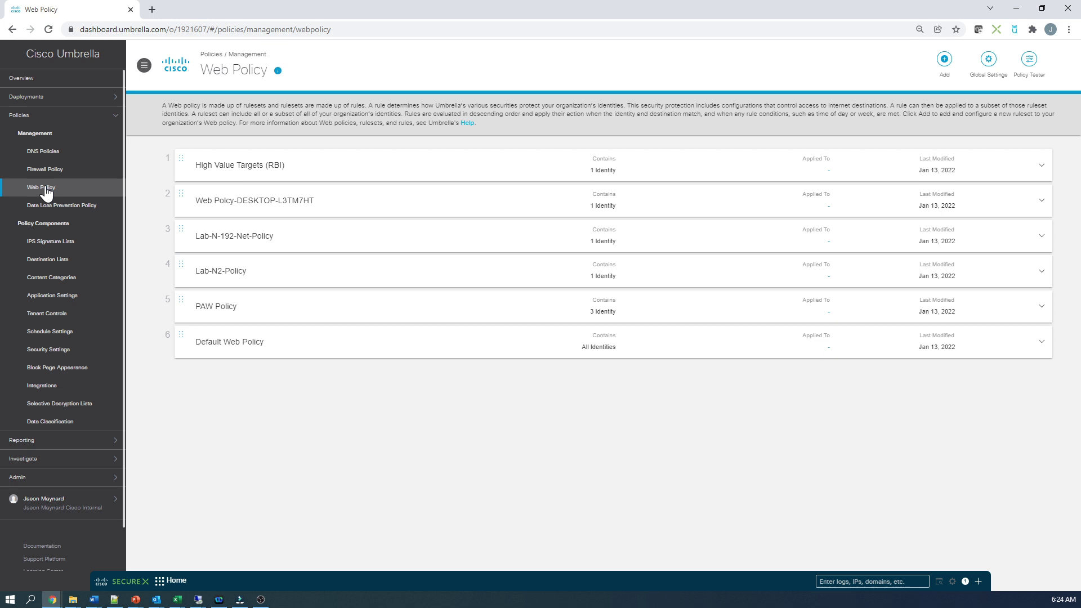
left_click(944, 58)
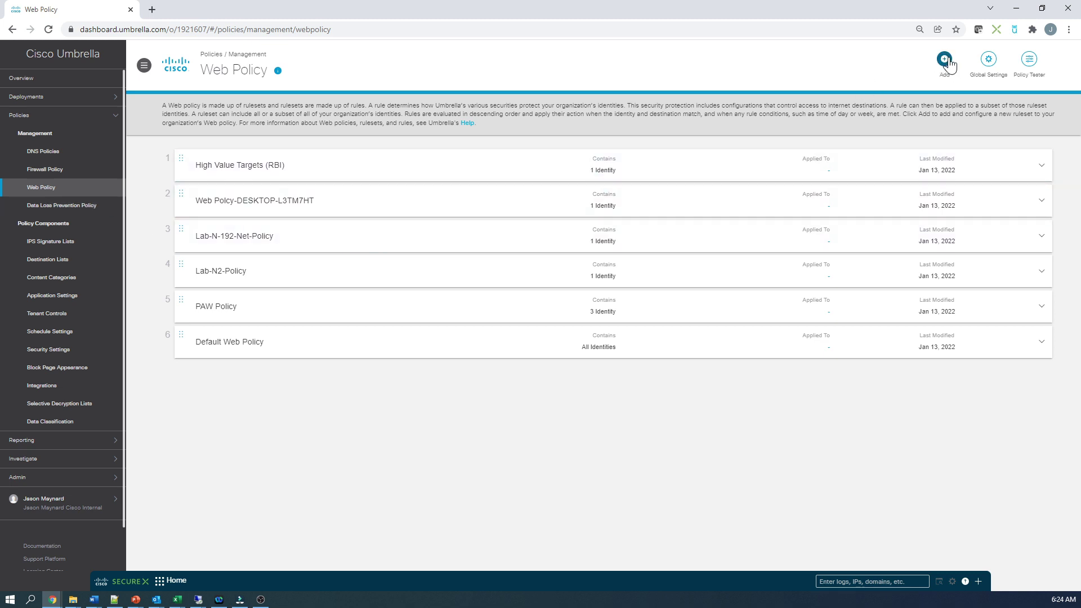
left_click(789, 171)
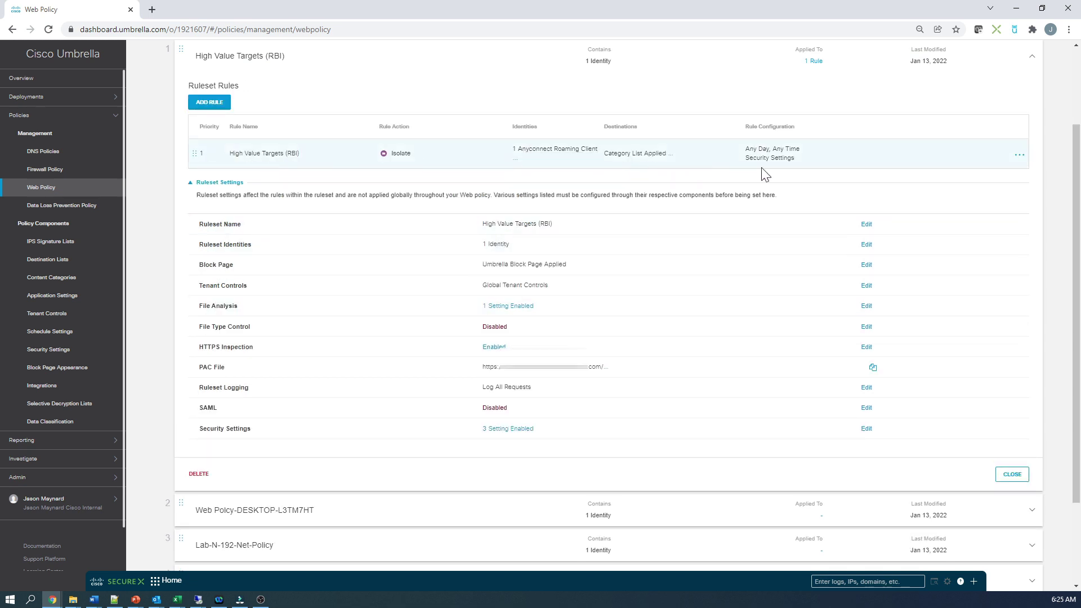
- Edit the High Value Targets (RBI) rule, keeping Isolate as its rule action
left_click(1020, 156)
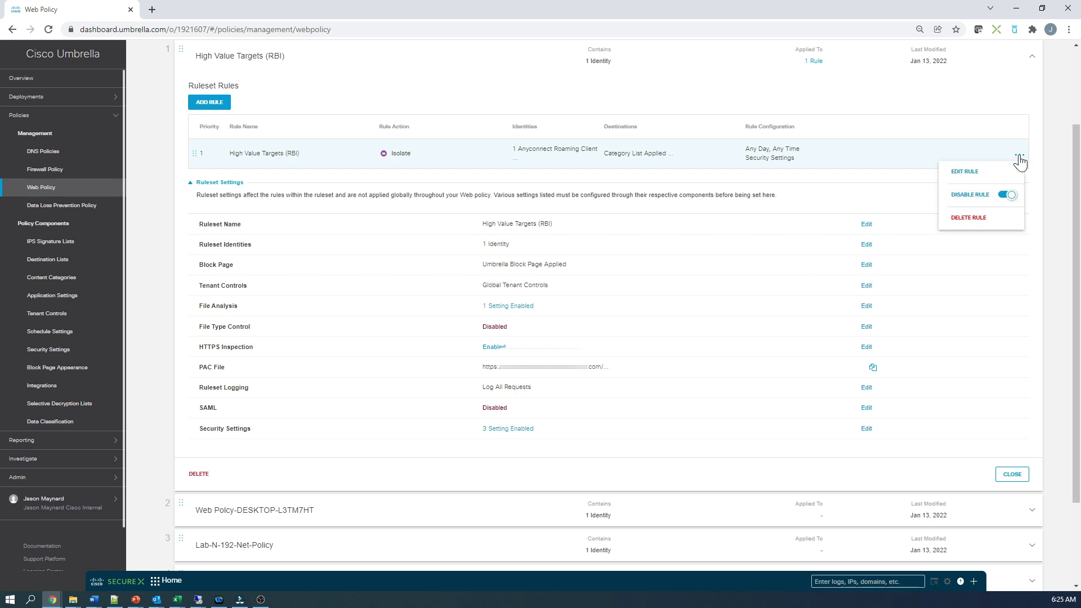
left_click(965, 171)
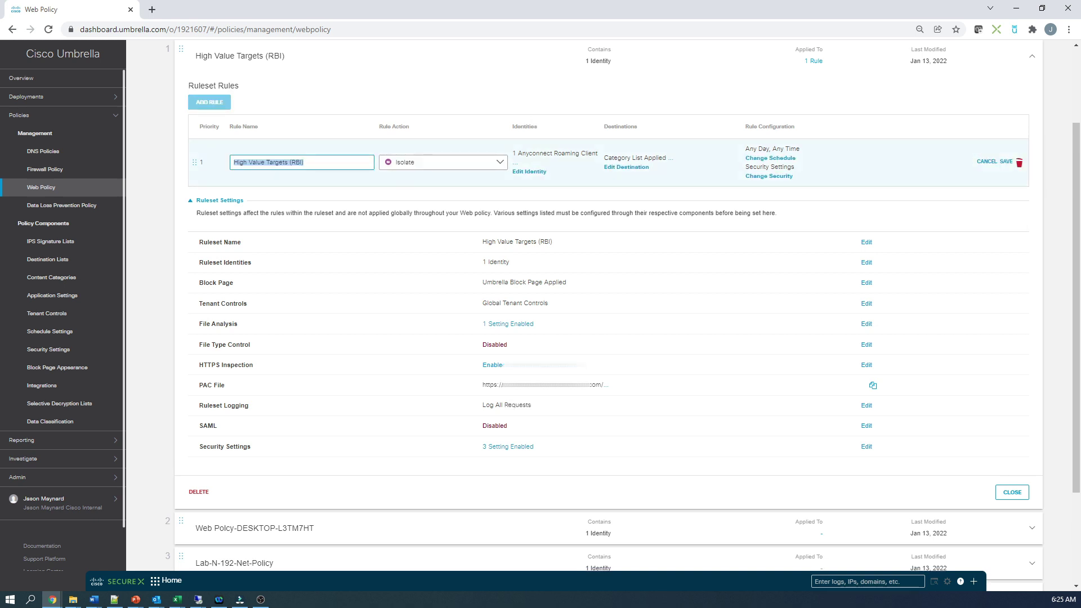
left_click(304, 162)
left_click(431, 163)
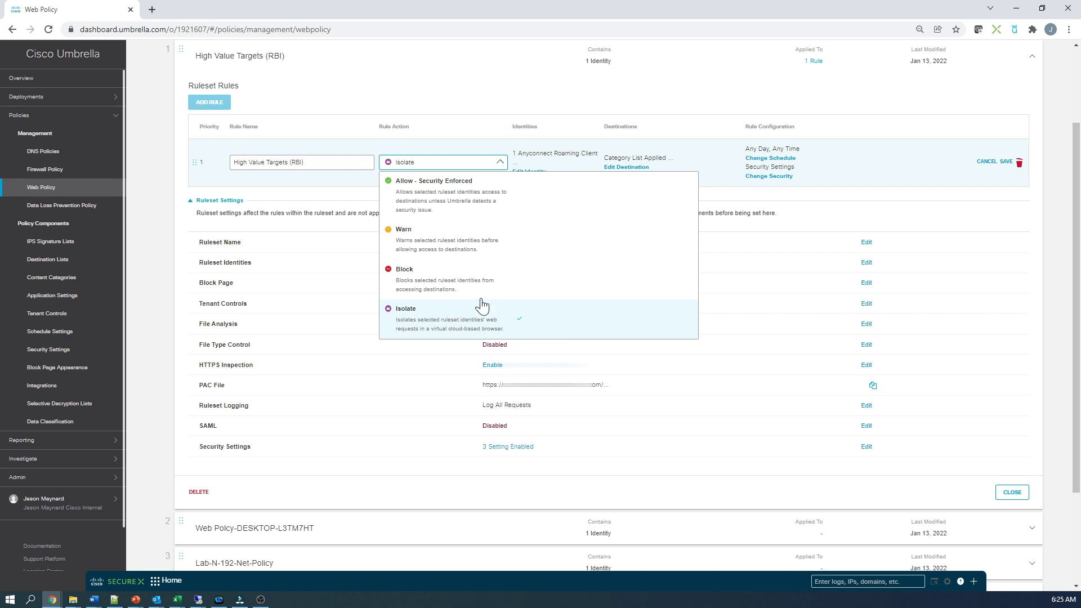
left_click(476, 140)
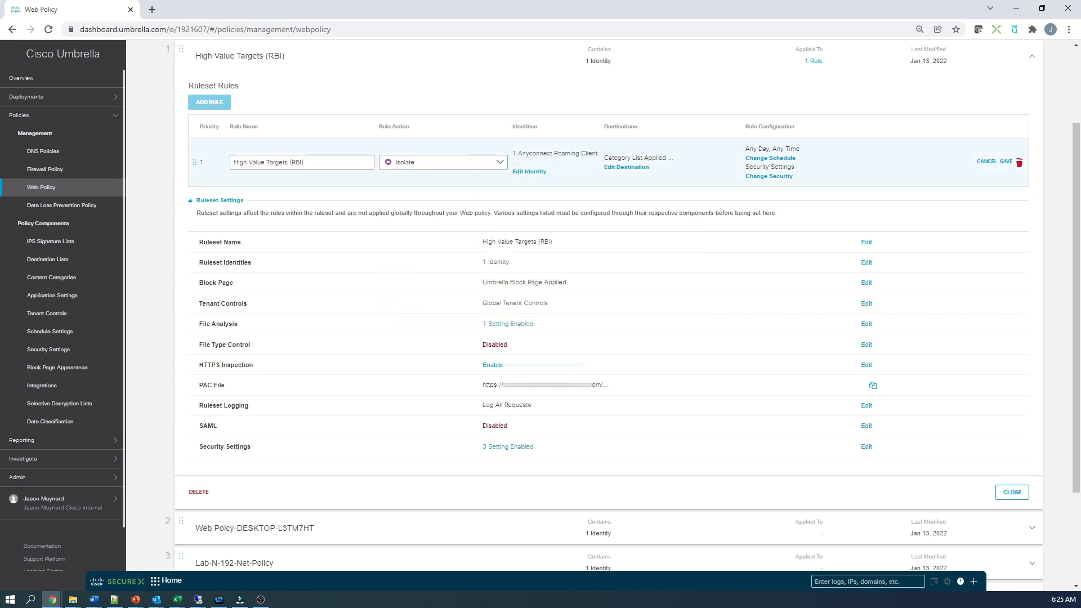
- Review the rule's single Roaming Computers identity and cancel without changes
left_click(519, 174)
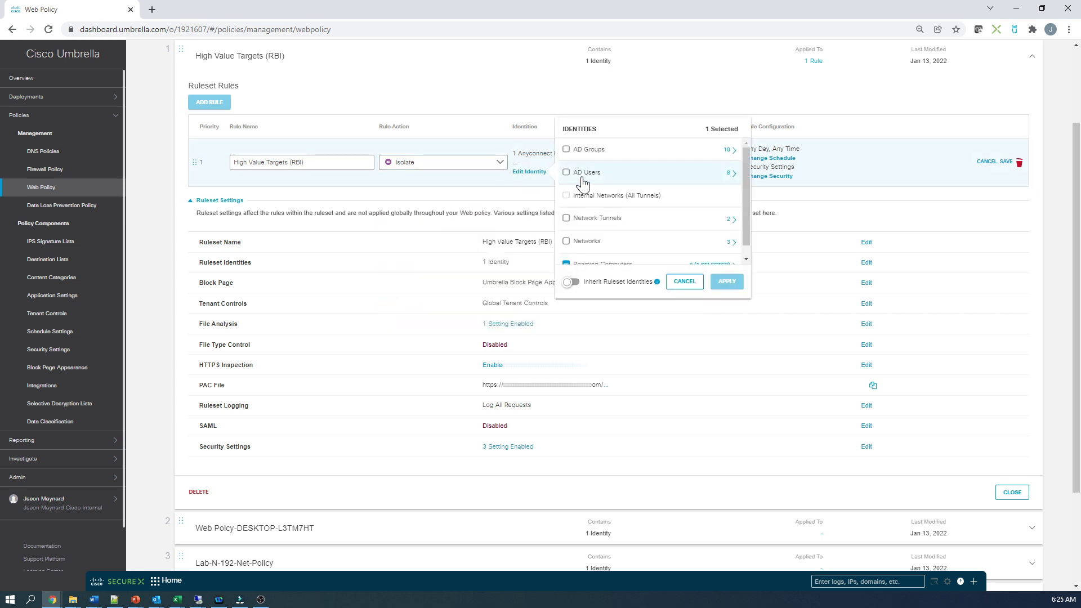
scroll(663, 213, "down", 1)
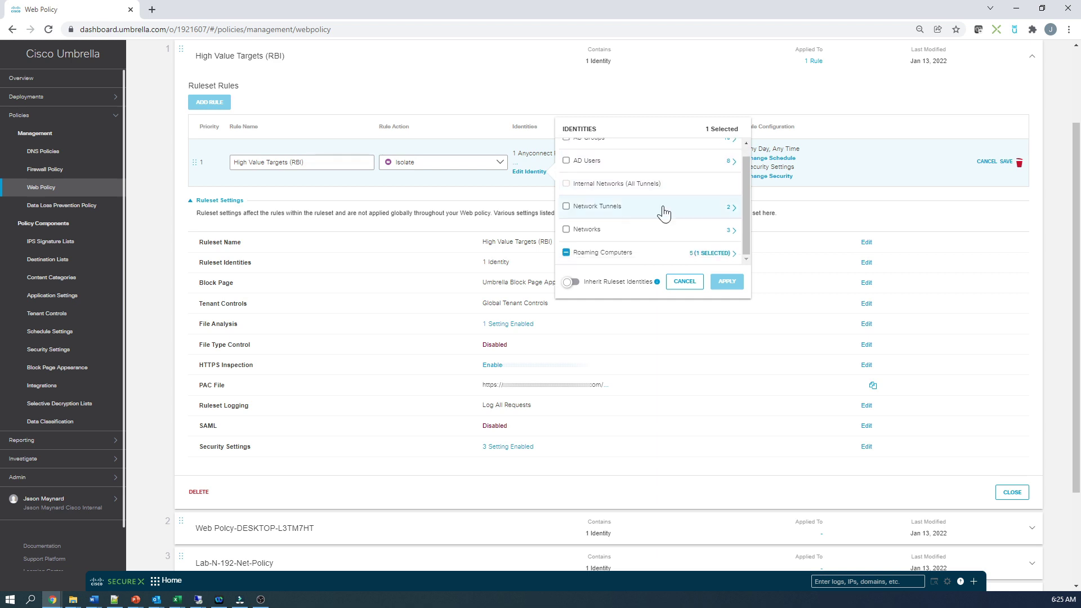
left_click(736, 254)
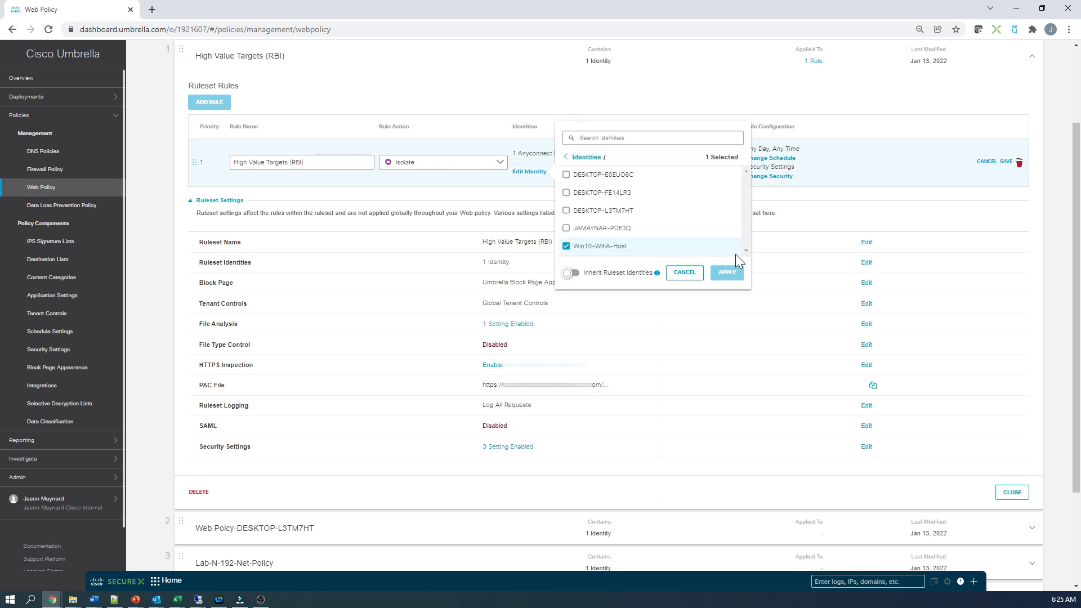
left_click(685, 273)
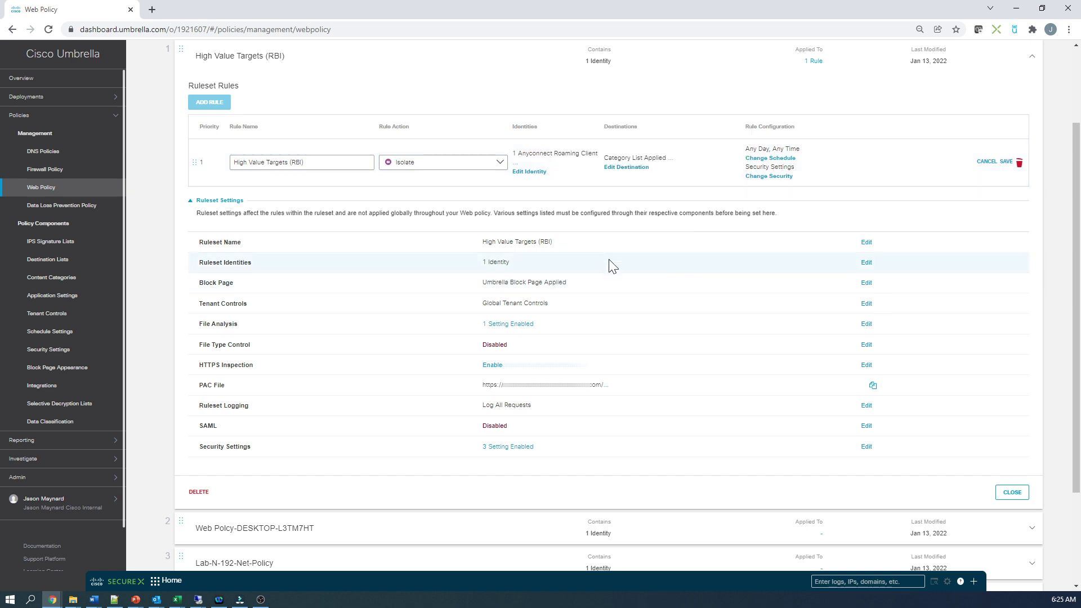
- Open the rule's content category destinations and try a Gambling-only selection
left_click(628, 169)
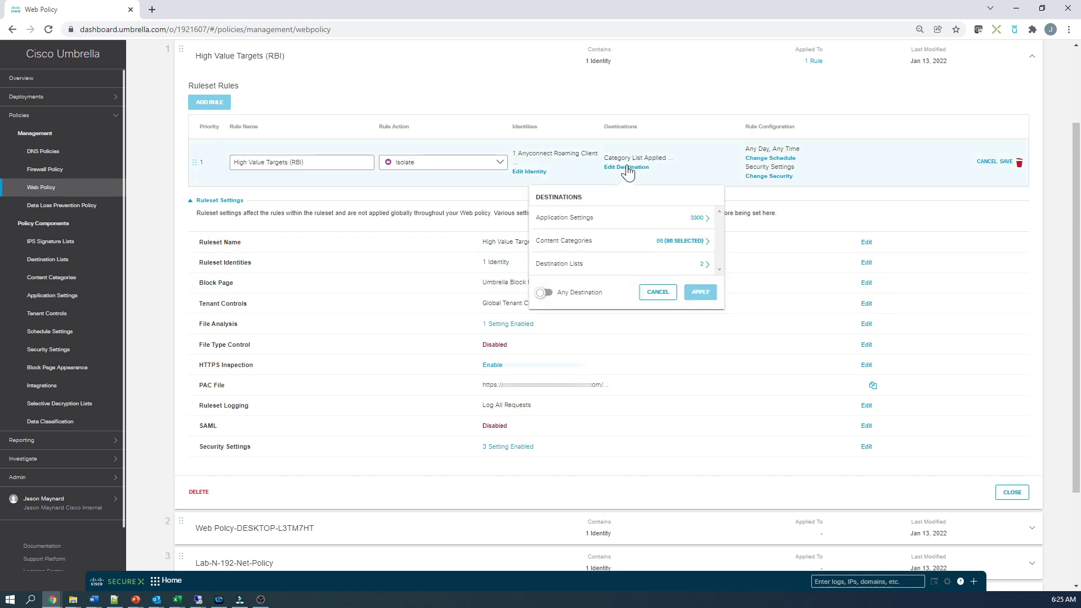
left_click(704, 243)
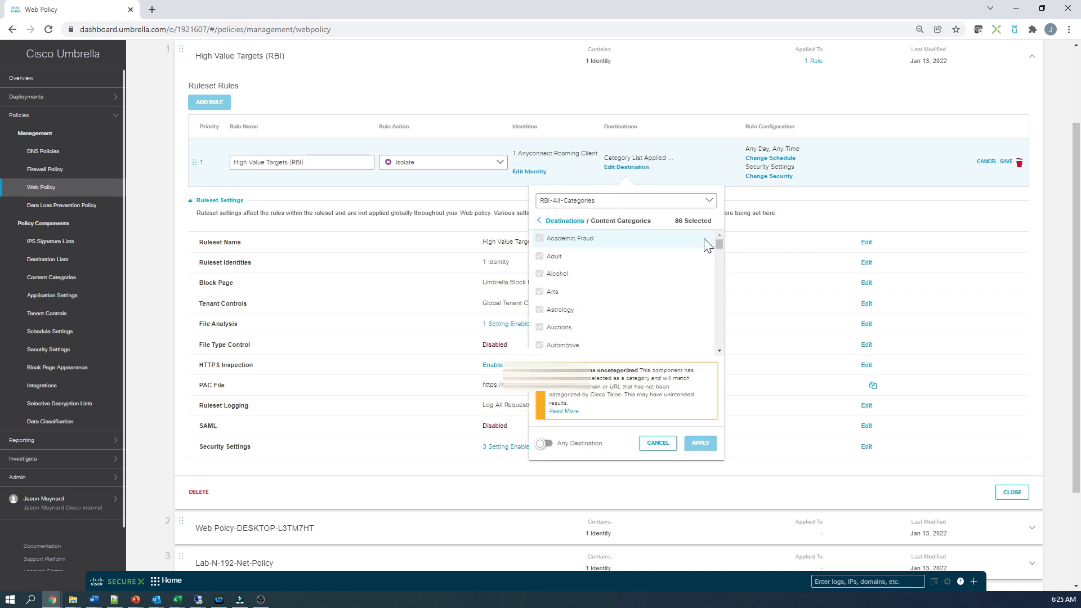
scroll(591, 293, "down", 1)
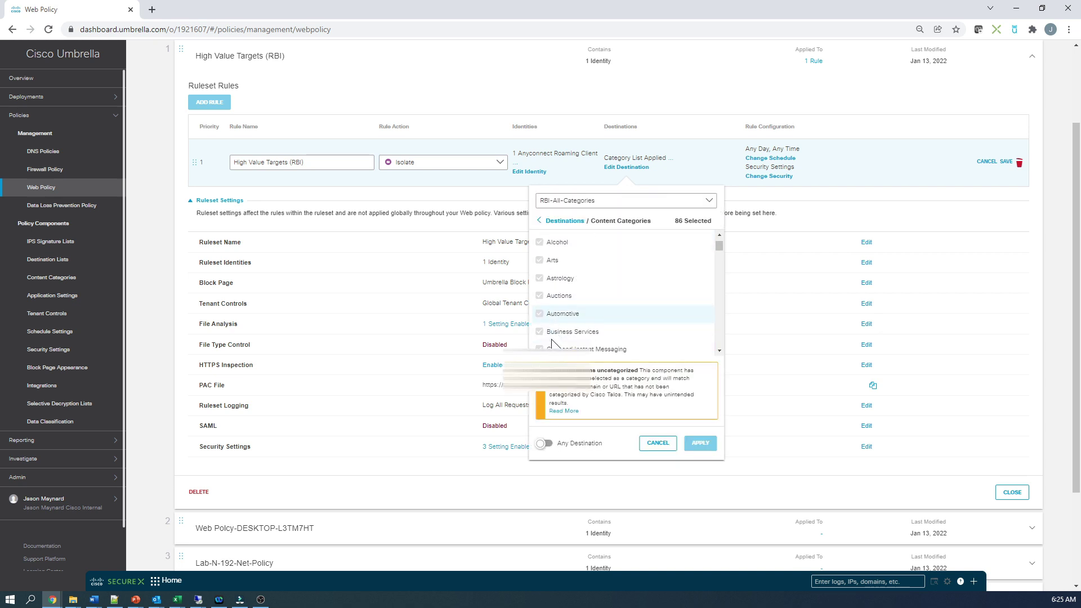
left_click(673, 201)
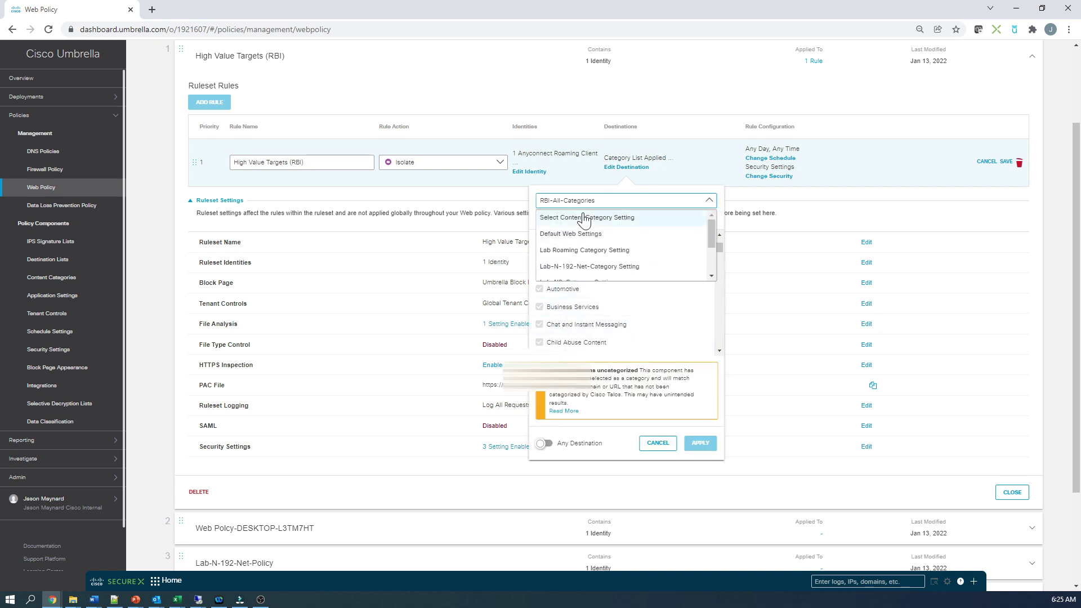
left_click(584, 219)
scroll(542, 298, "down", 5)
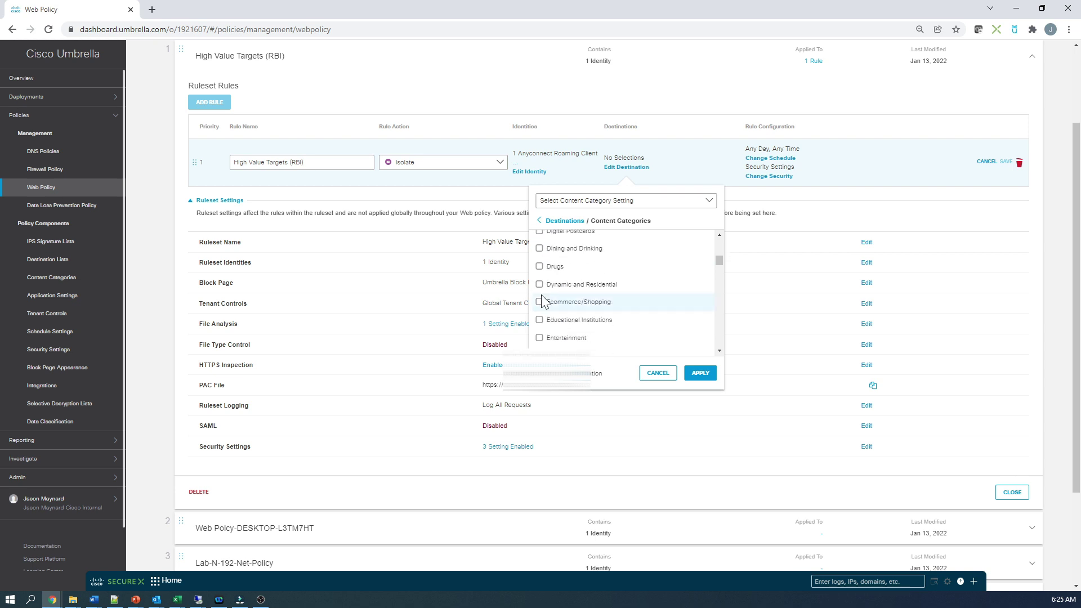
scroll(541, 296, "down", 3)
left_click(539, 276)
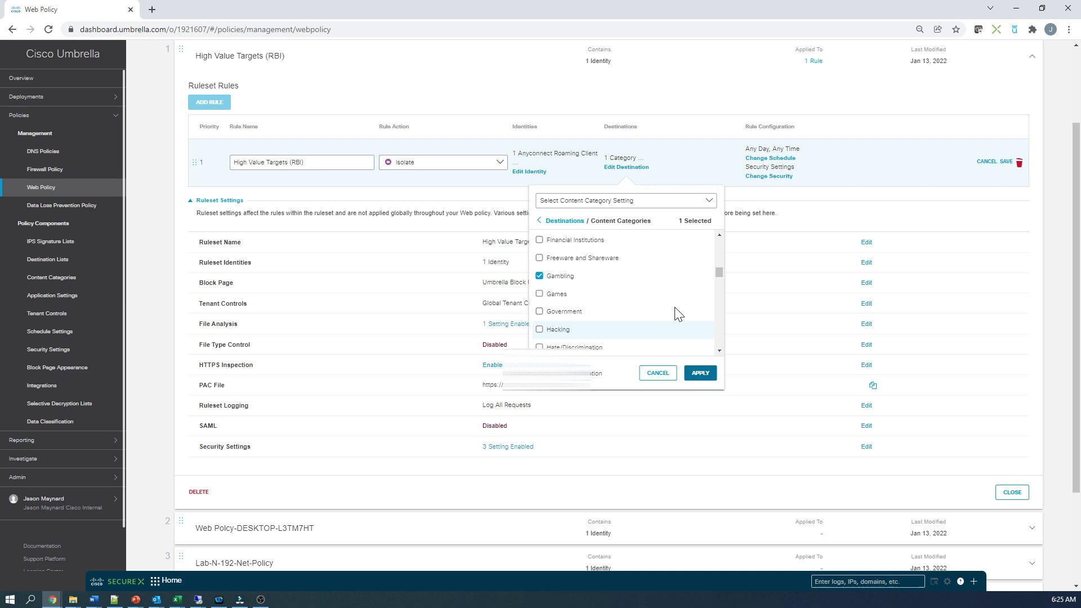
- Reselect the RBI-All-Categories setting (86 categories) and apply it as the destination
left_click(636, 201)
scroll(563, 243, "down", 2)
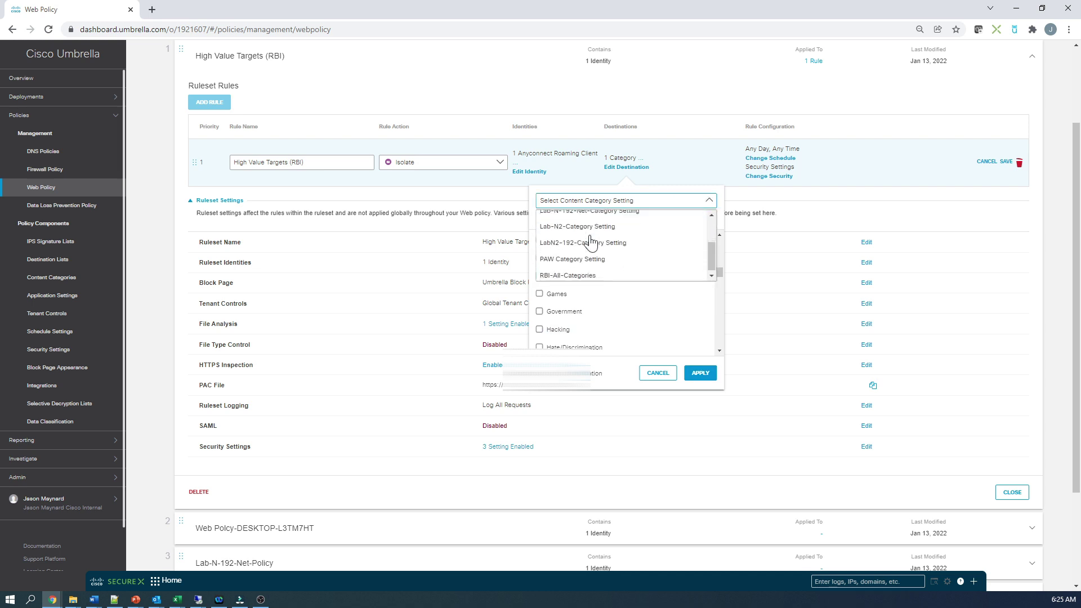
left_click(554, 276)
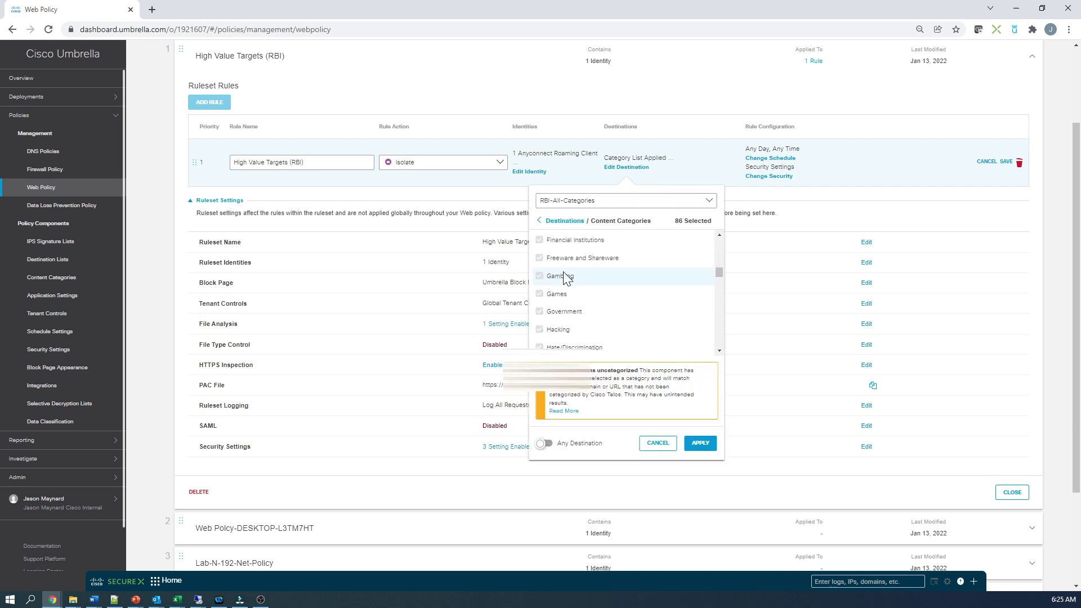
left_click(698, 444)
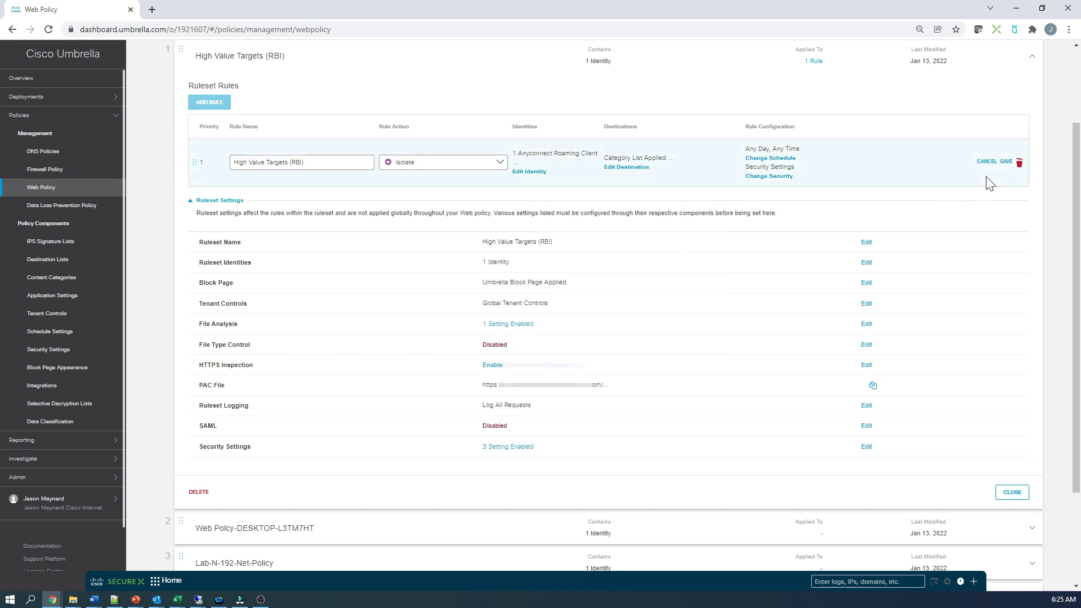
- Save the rule and the ruleset name High Value Targets (RBI), confirming its one roaming-computer identity
left_click(1005, 162)
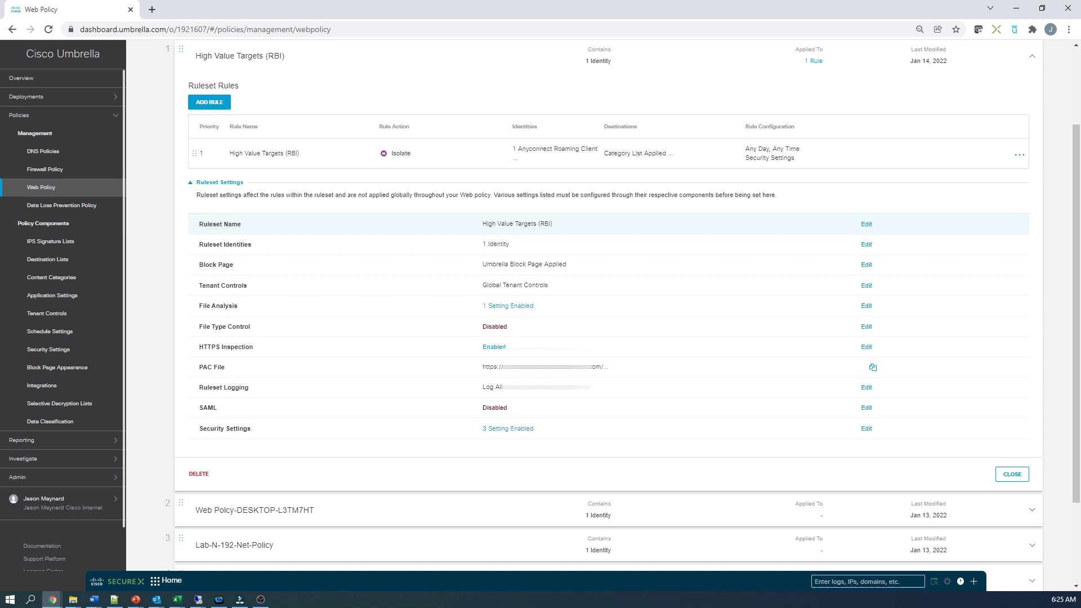
left_click(866, 225)
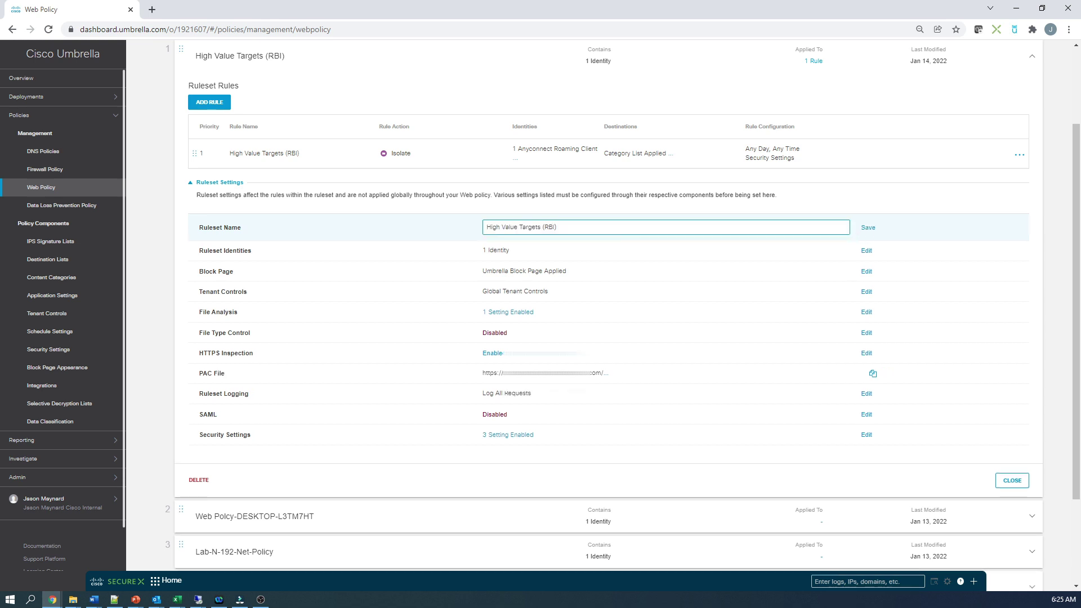
left_click(869, 228)
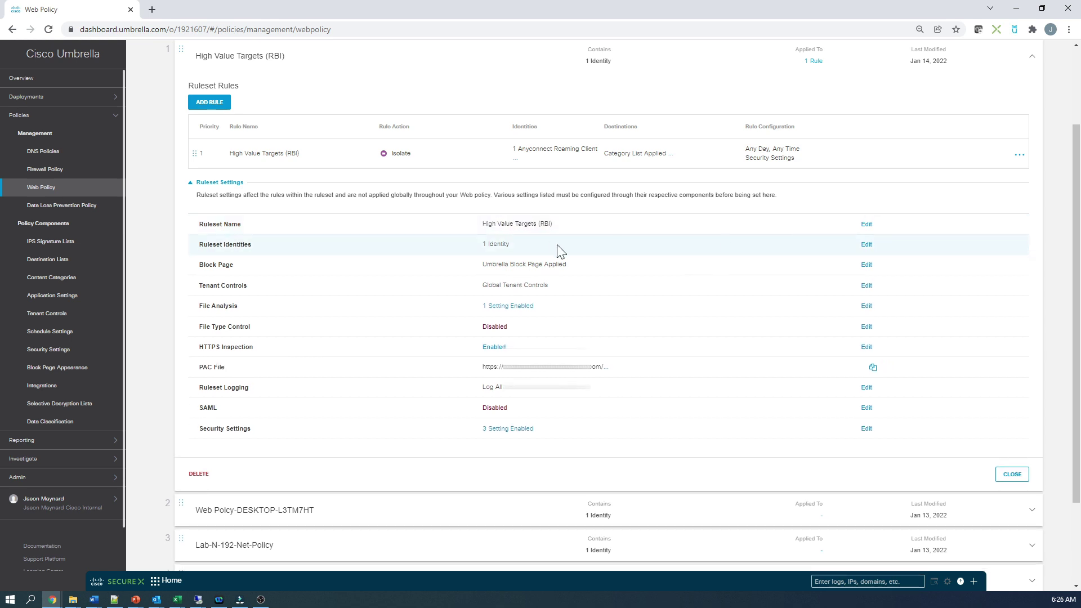
left_click(865, 244)
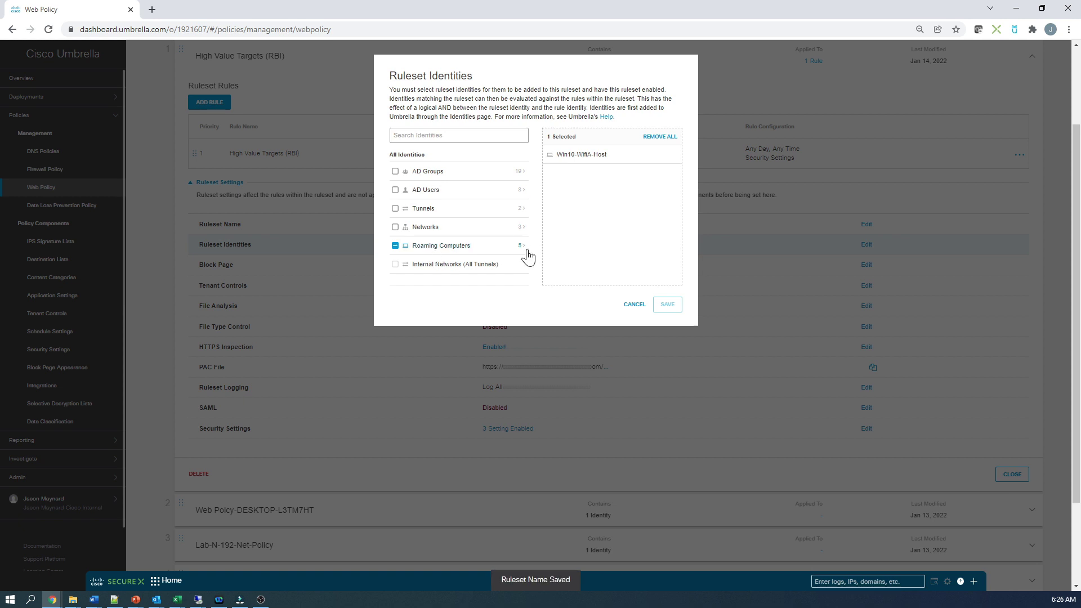
left_click(634, 305)
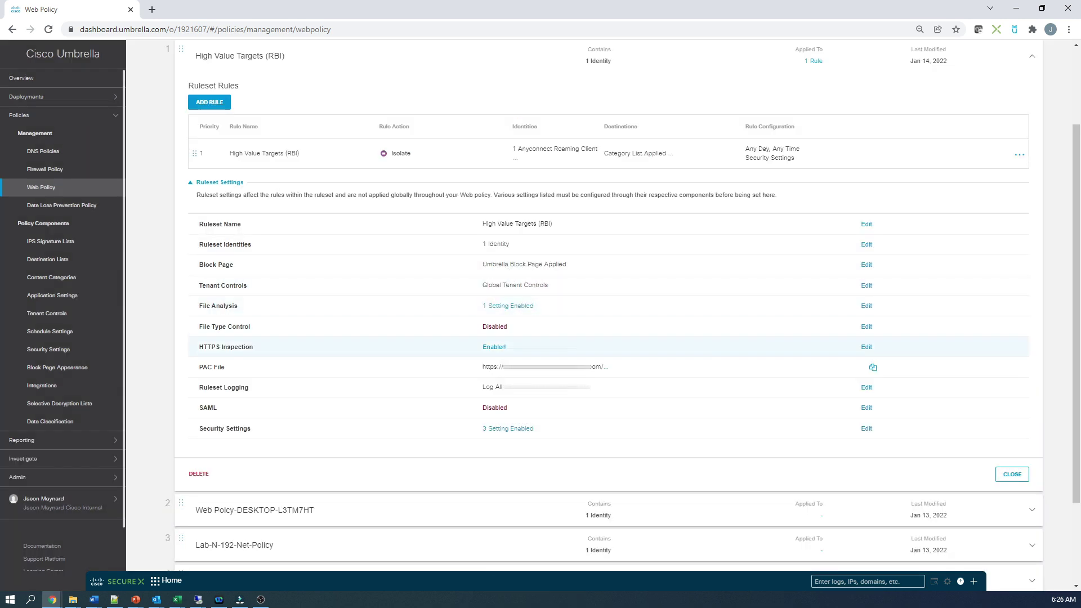
left_click(866, 347)
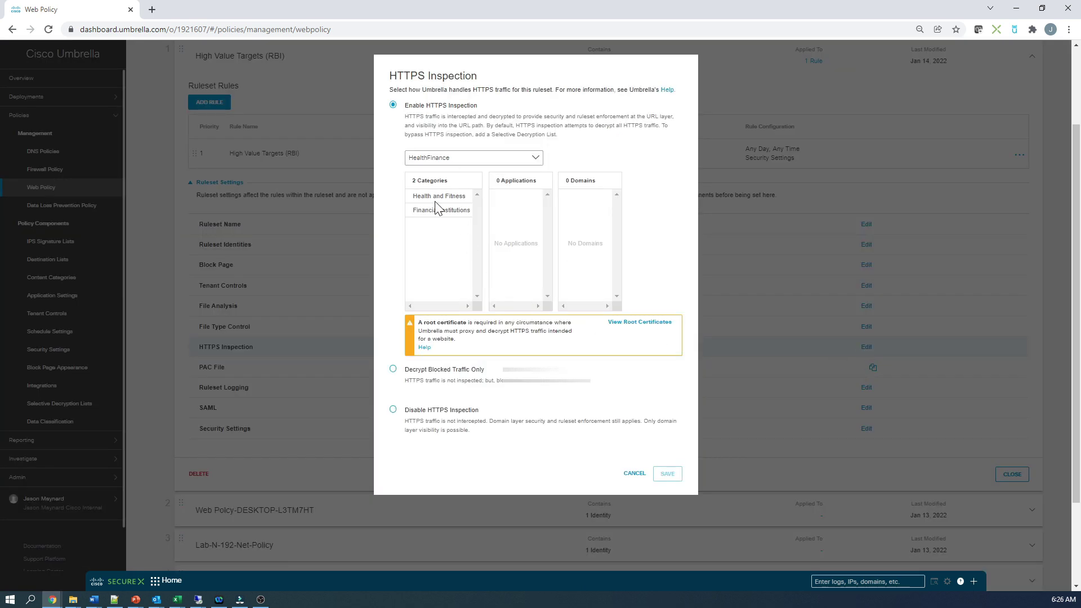
left_click(440, 168)
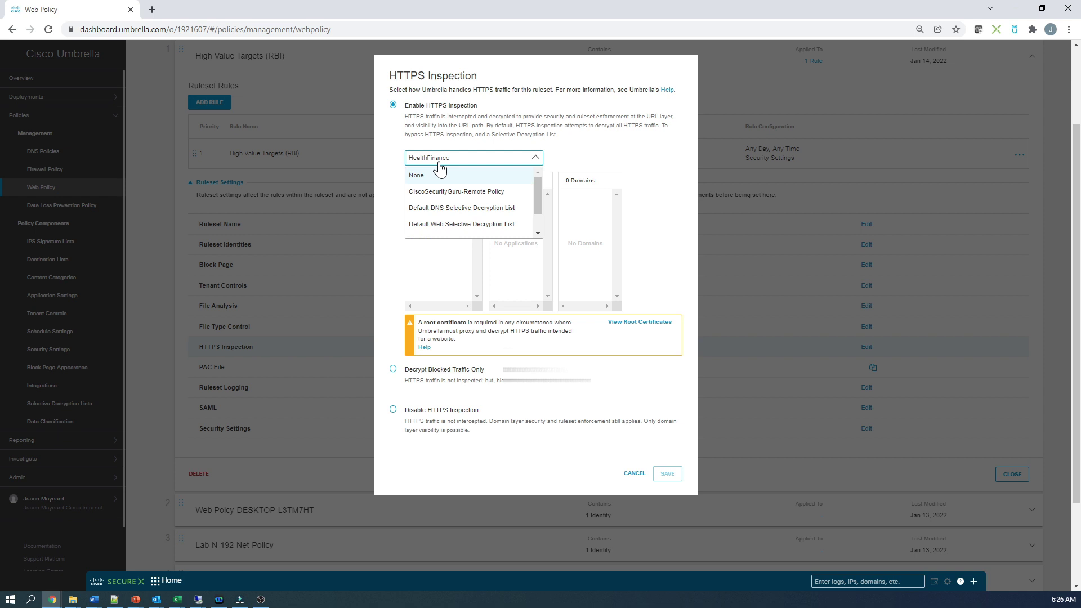
scroll(441, 178, "down", 1)
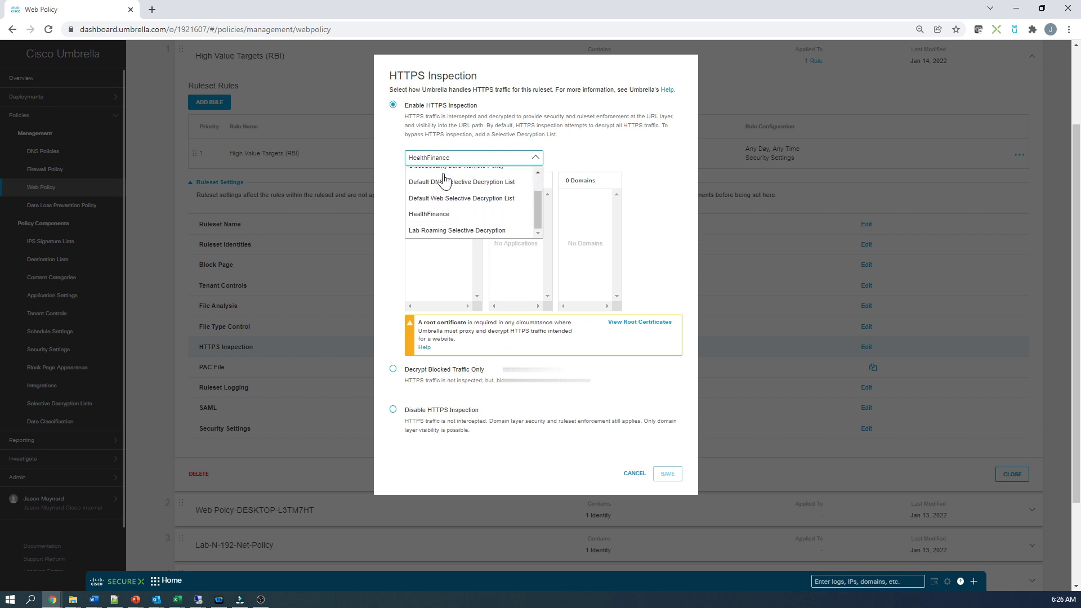
left_click(420, 216)
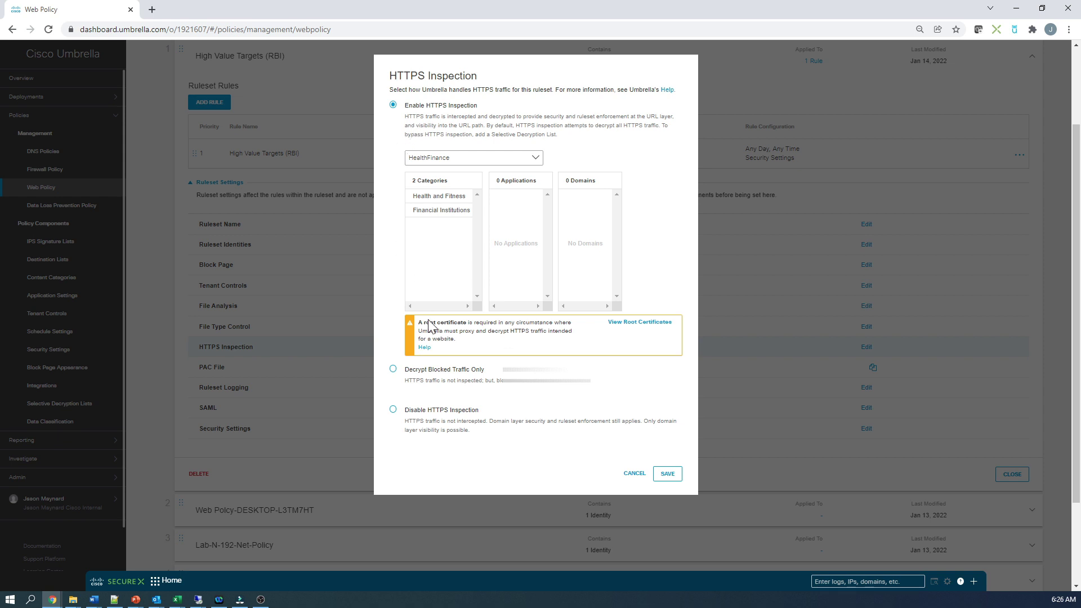
left_click(627, 478)
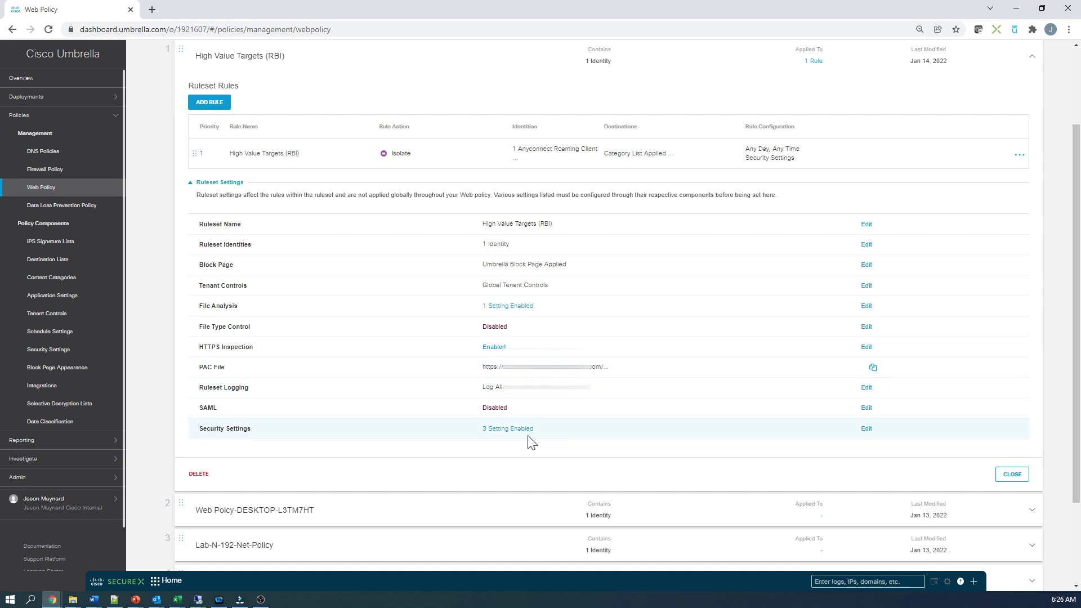
- Switch the ruleset's security settings to the High Value Targets profile and save
left_click(865, 430)
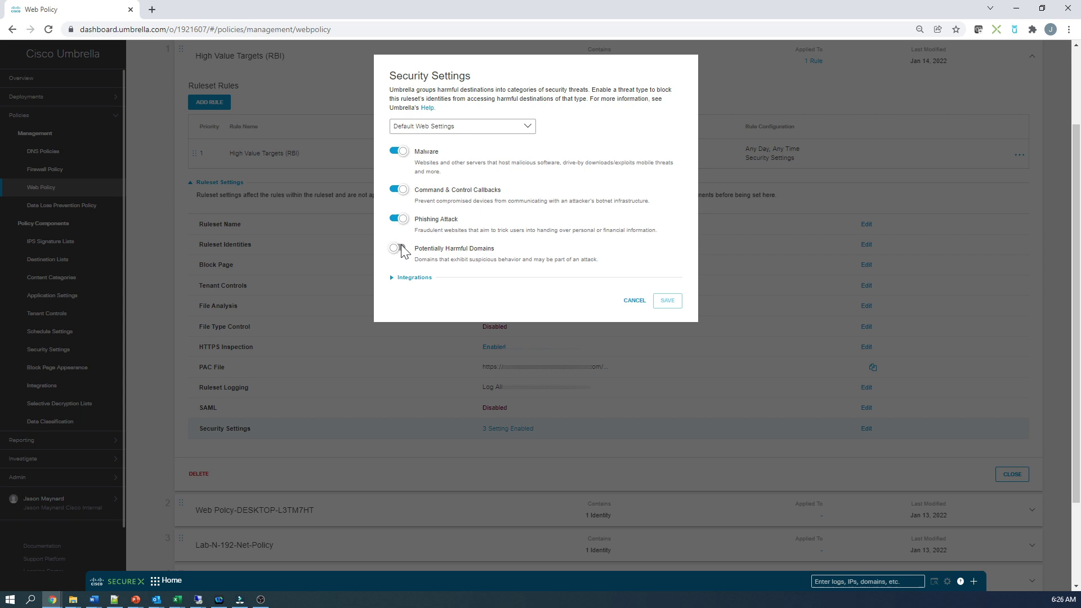
left_click(466, 134)
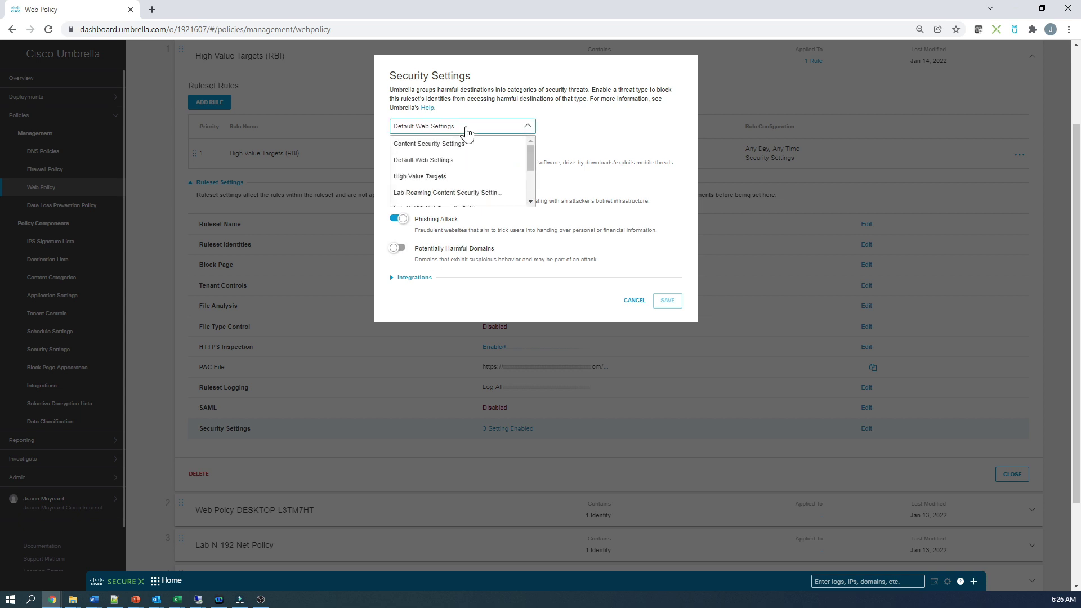
left_click(437, 178)
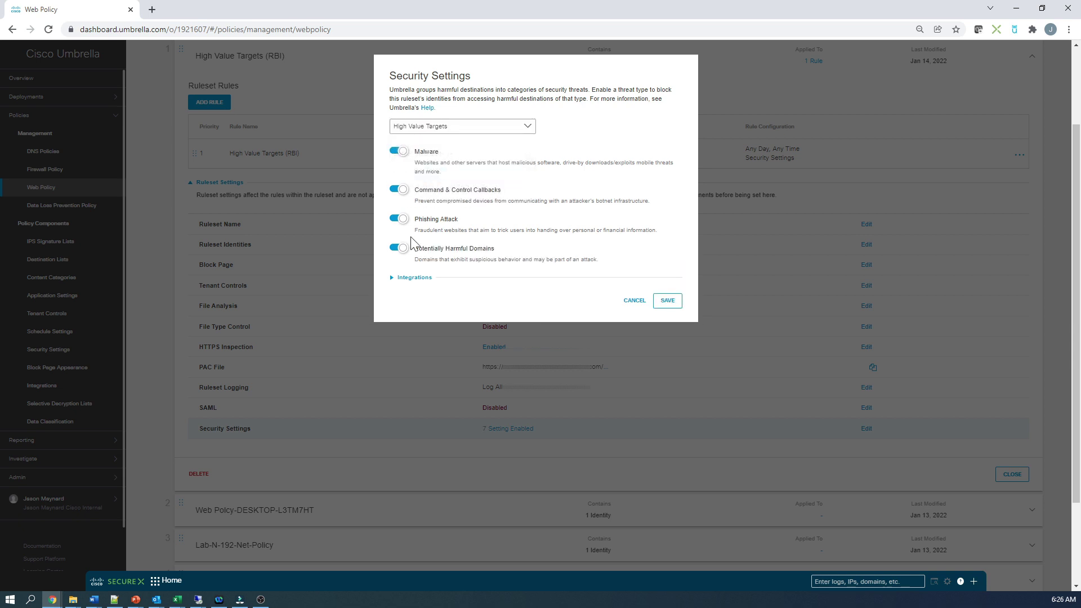
left_click(667, 303)
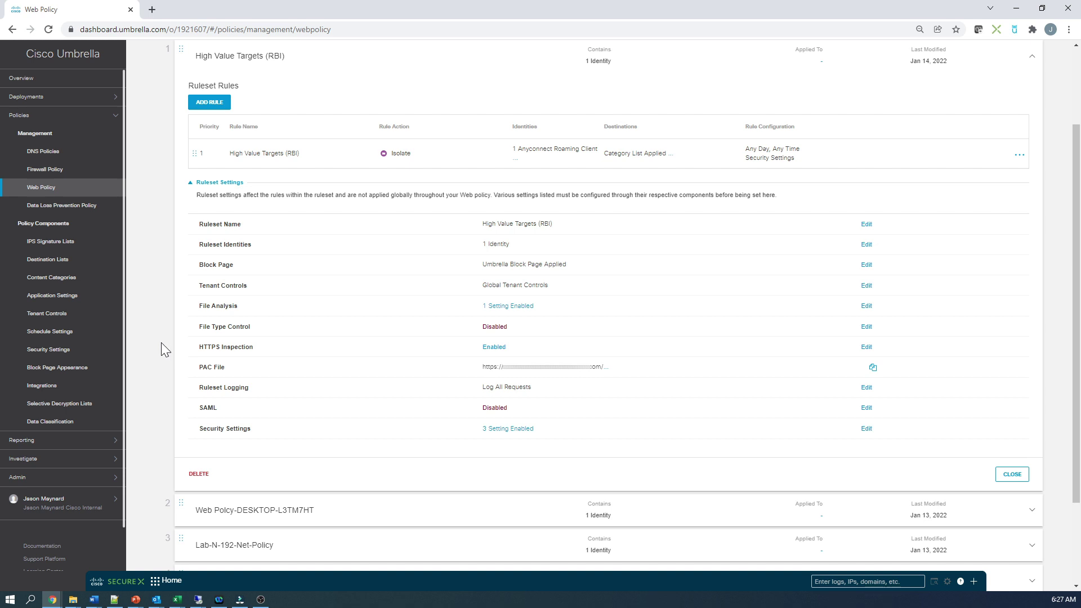
scroll(161, 343, "up", 1)
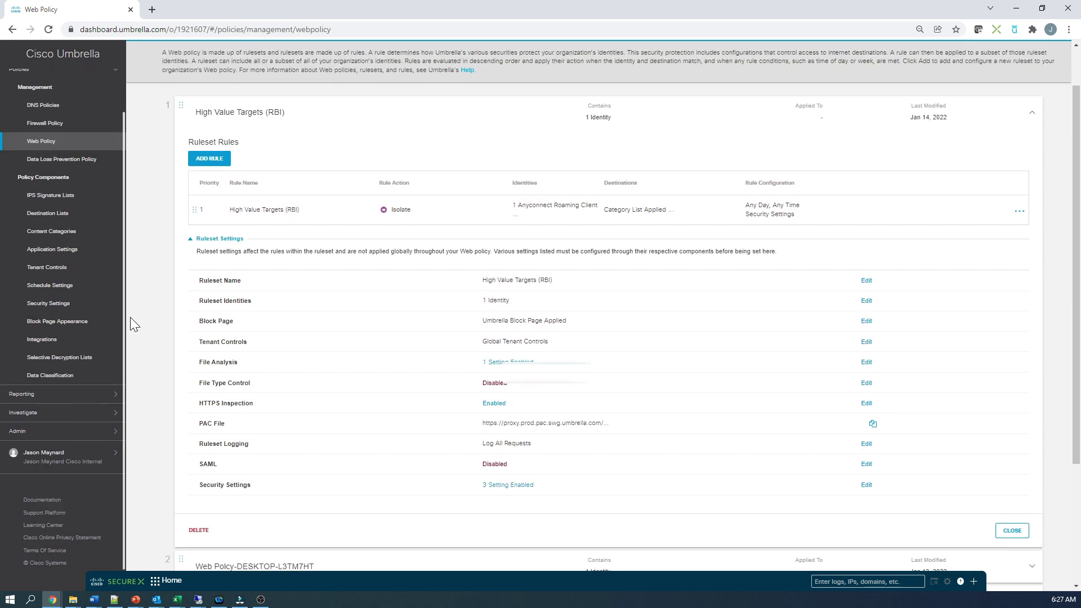
- Open Policy Components > Content Categories and discard a new content setting form
left_click(59, 233)
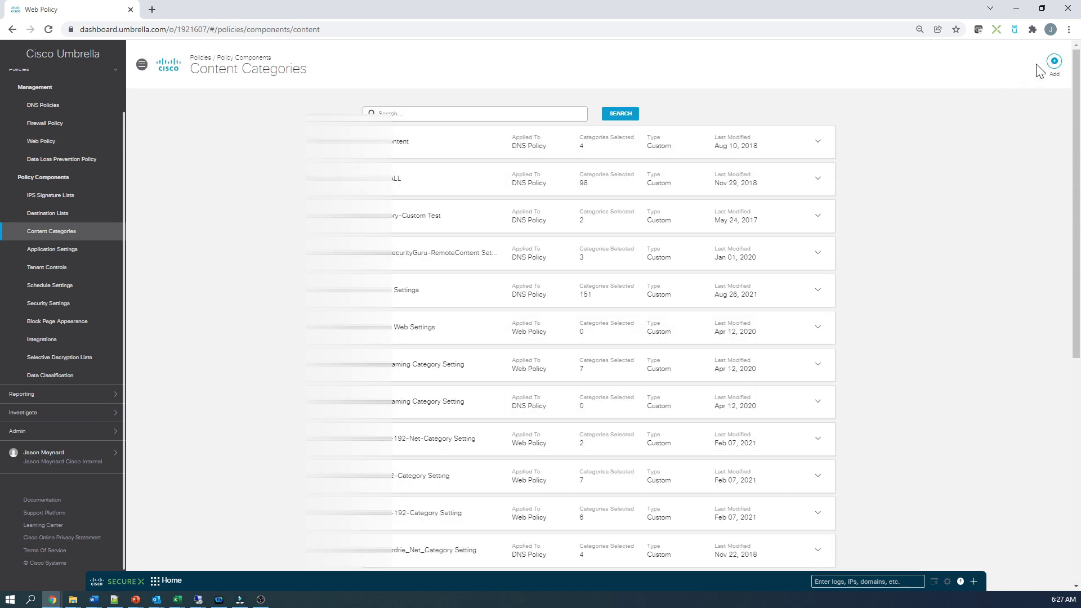
left_click(1053, 62)
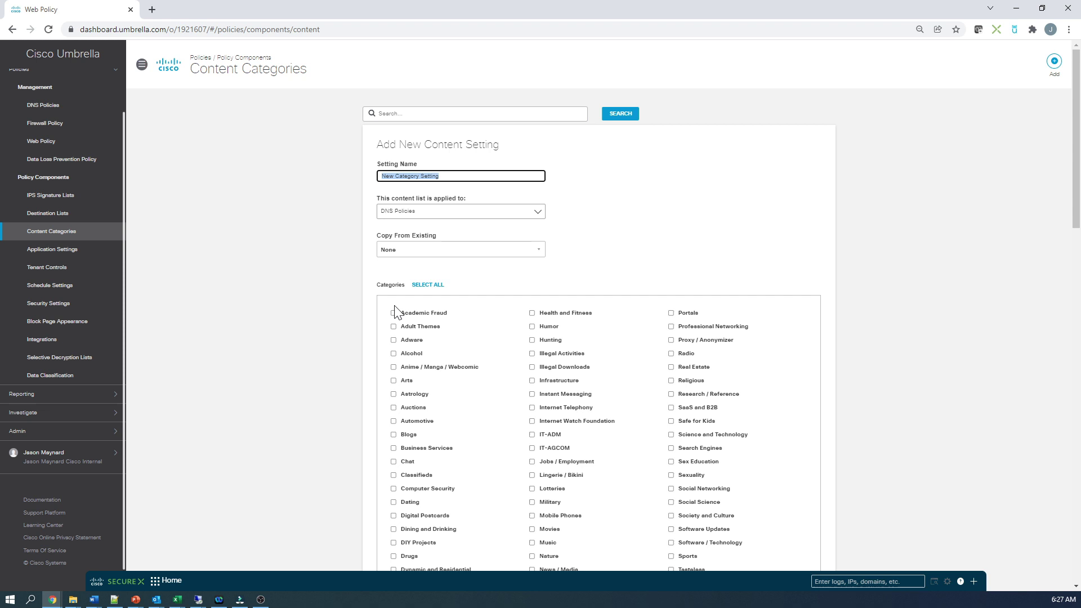
scroll(828, 157, "down", 1)
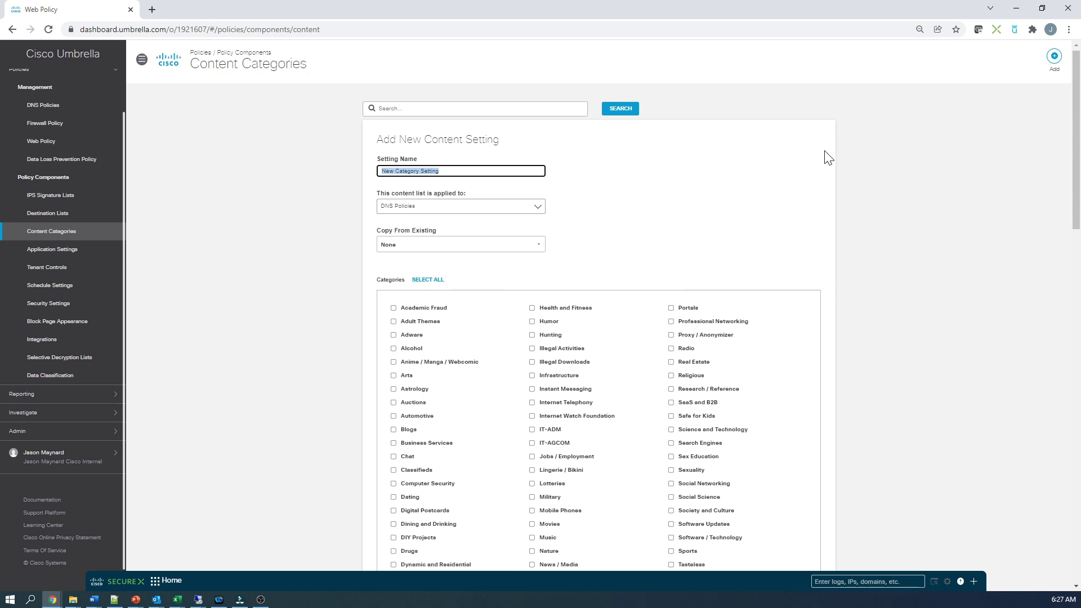
scroll(828, 158, "down", 6)
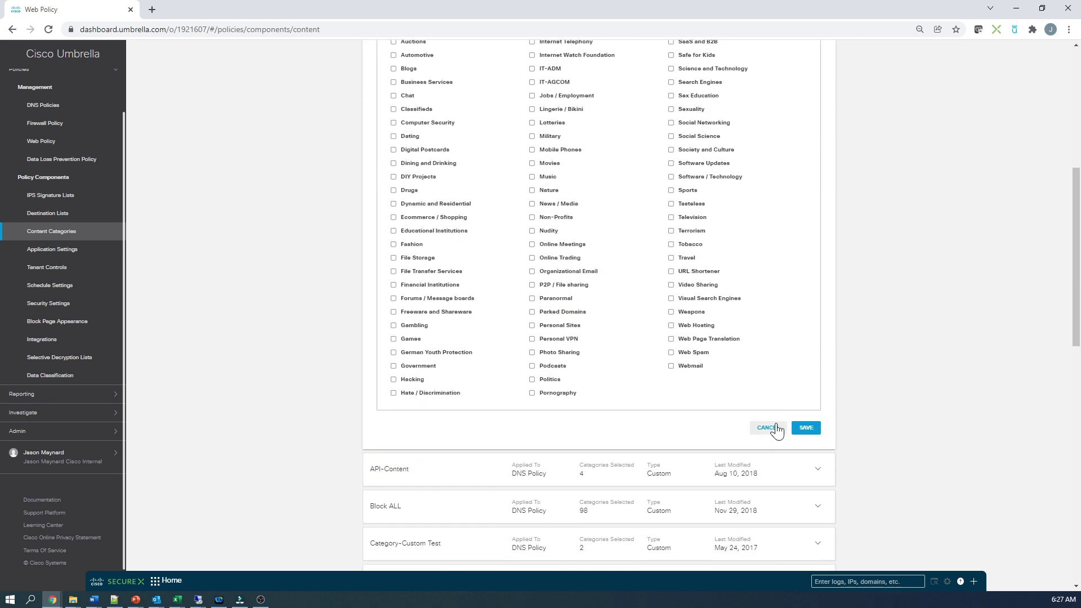
left_click(767, 428)
- Expand RBI-All-Categories and scroll through its 86 checked categories, including Uncategorized
scroll(584, 350, "down", 5)
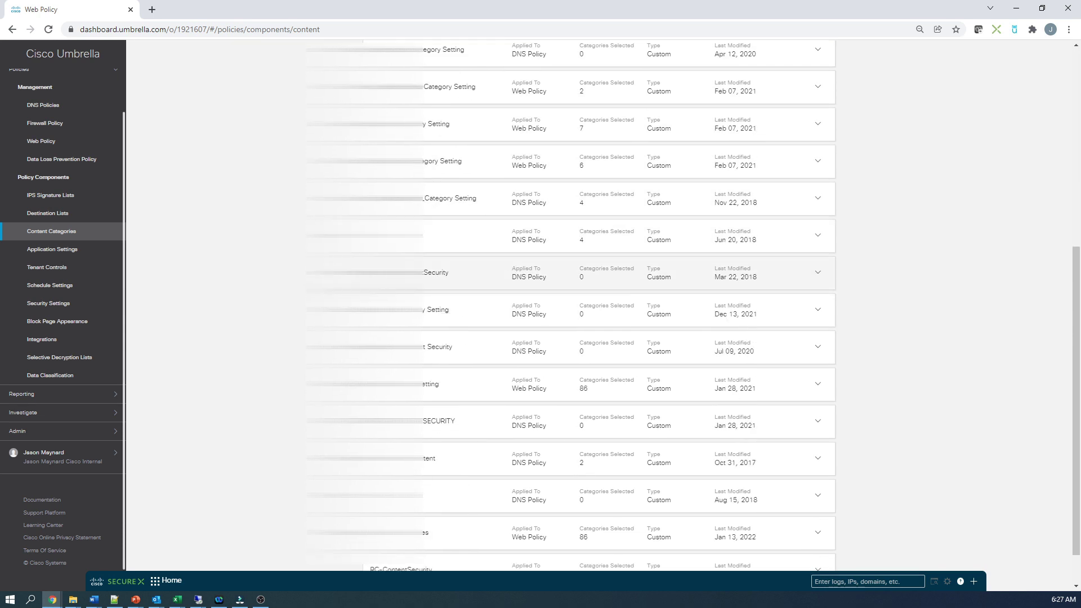
scroll(478, 273, "down", 1)
left_click(478, 488)
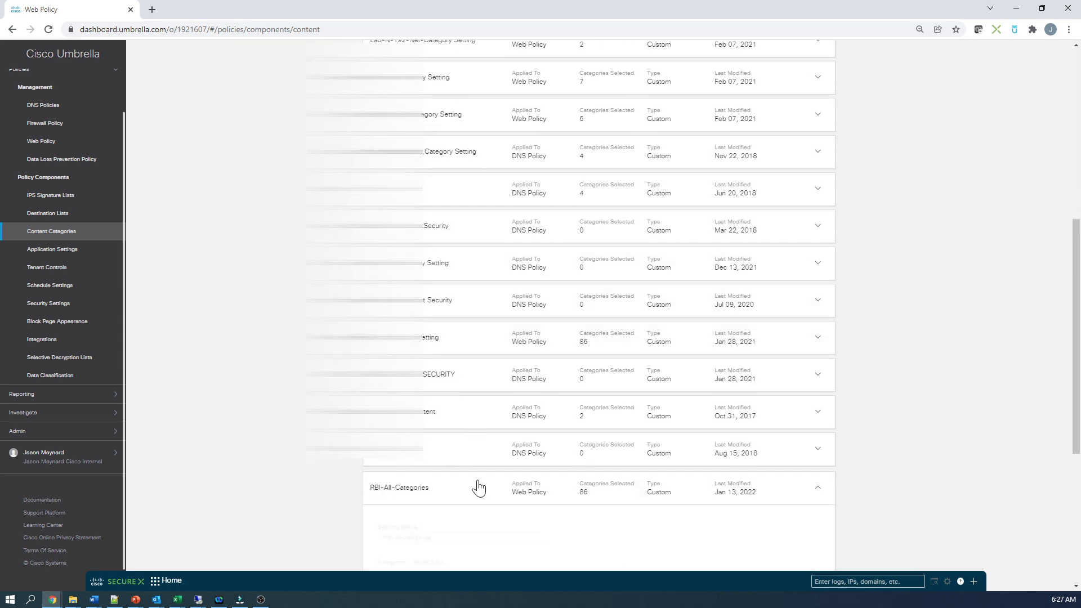
scroll(507, 442, "down", 4)
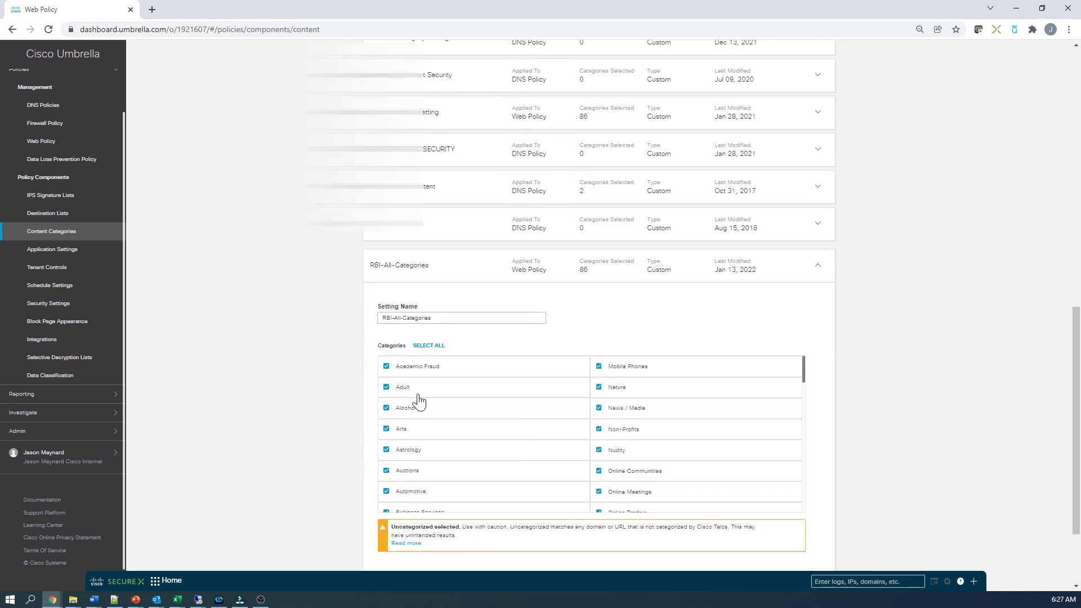
scroll(418, 401, "down", 8)
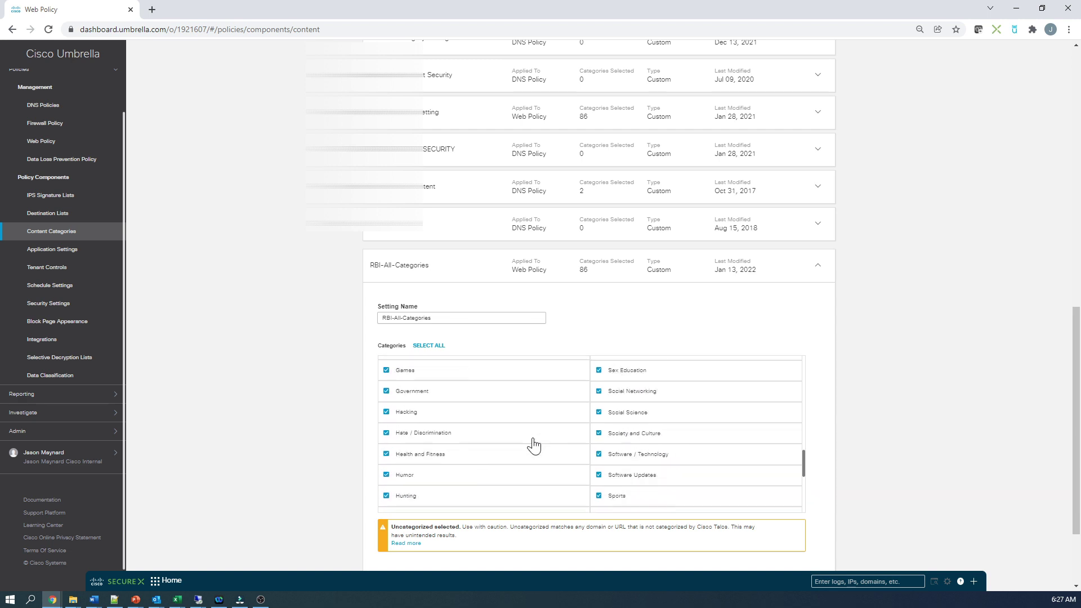
scroll(534, 446, "down", 4)
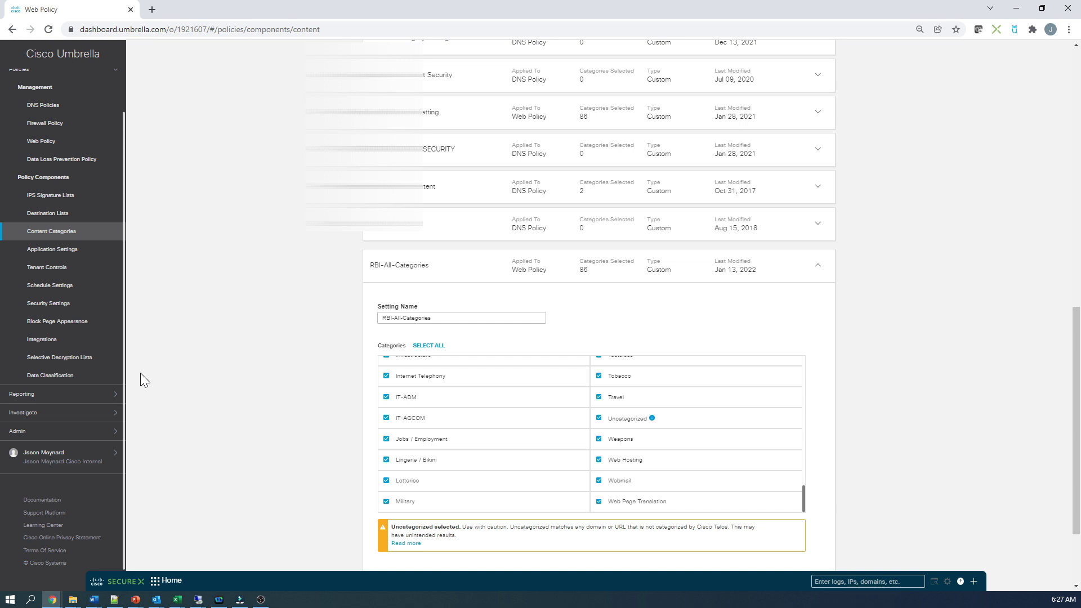
- Review the HealthFinance decryption list's Health and Fitness and Financial Institutions categories, then return to Overview
left_click(80, 363)
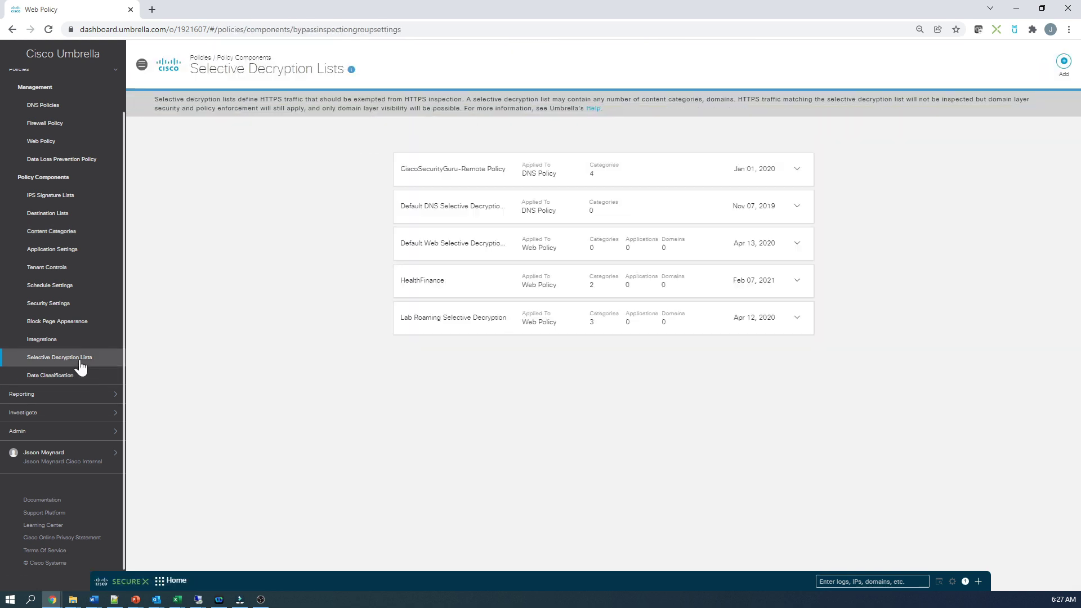
left_click(440, 284)
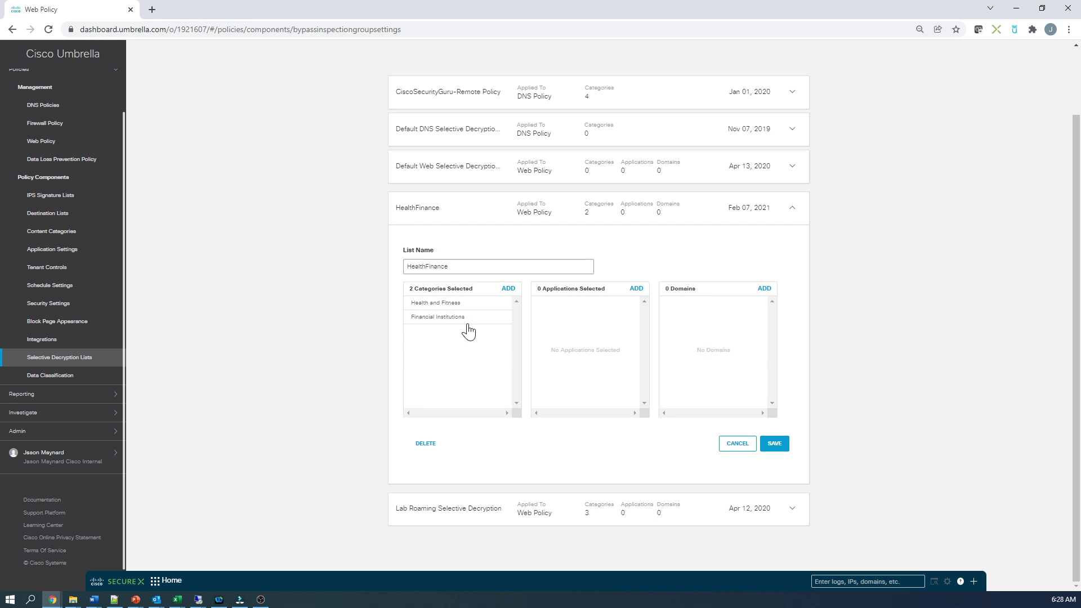
left_click(508, 289)
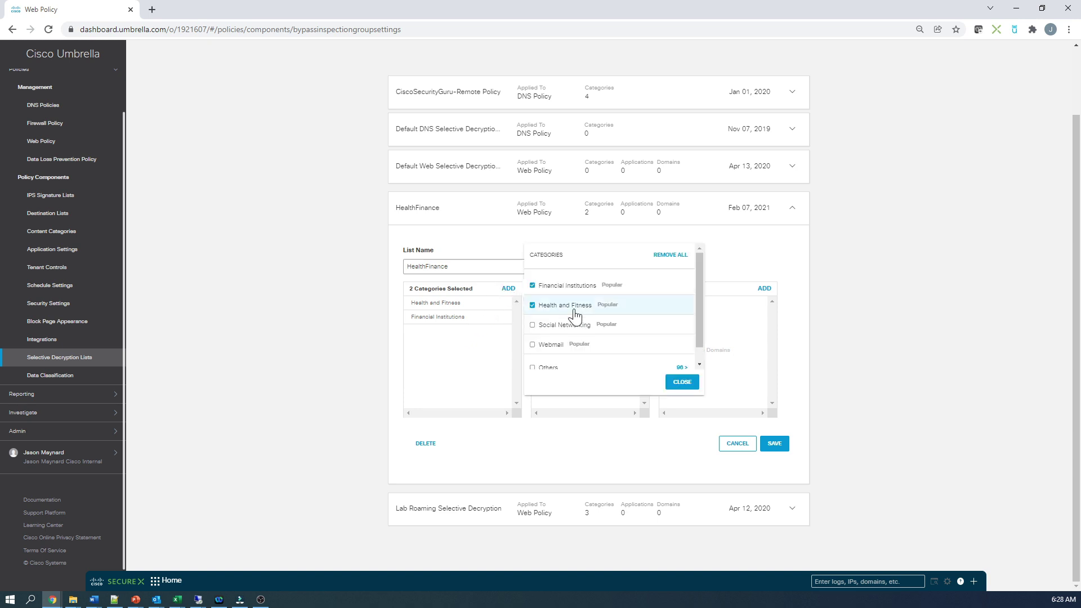
scroll(575, 319, "down", 1)
scroll(575, 324, "up", 1)
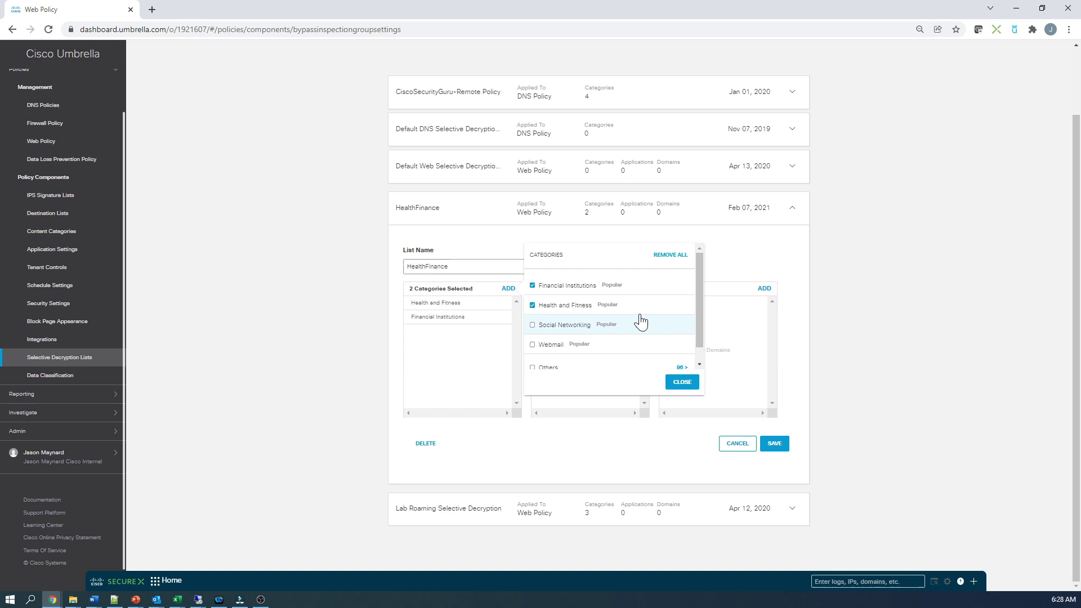
left_click(682, 382)
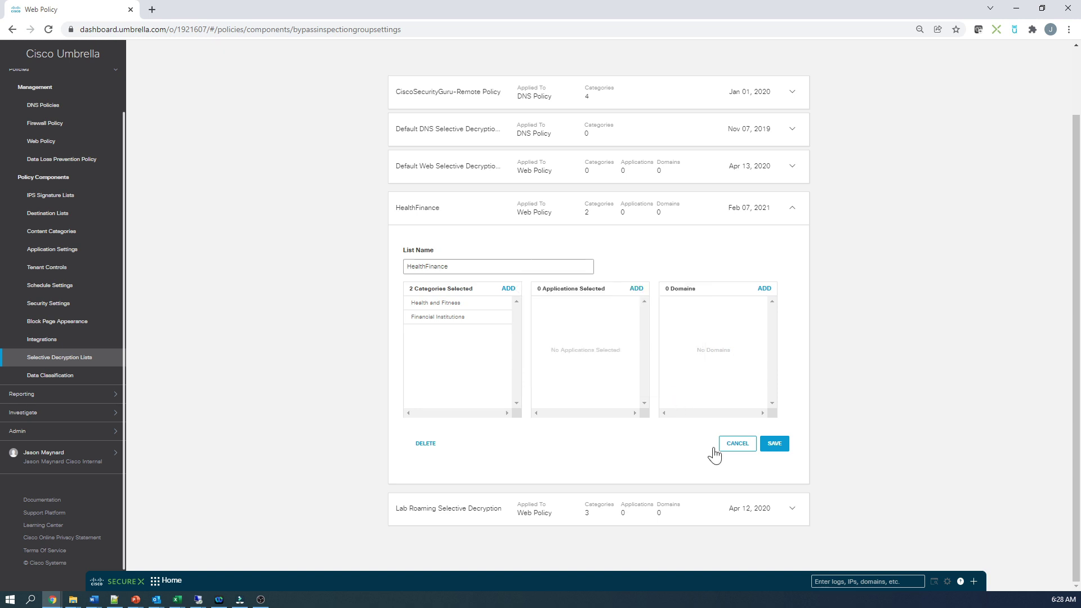
left_click(733, 444)
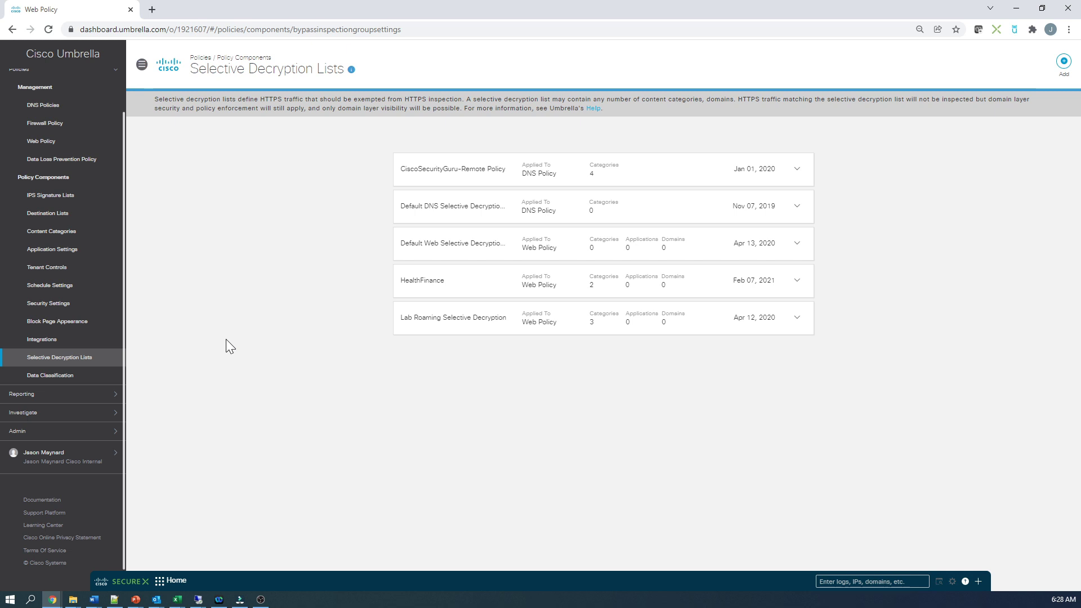
scroll(124, 86, "up", 2)
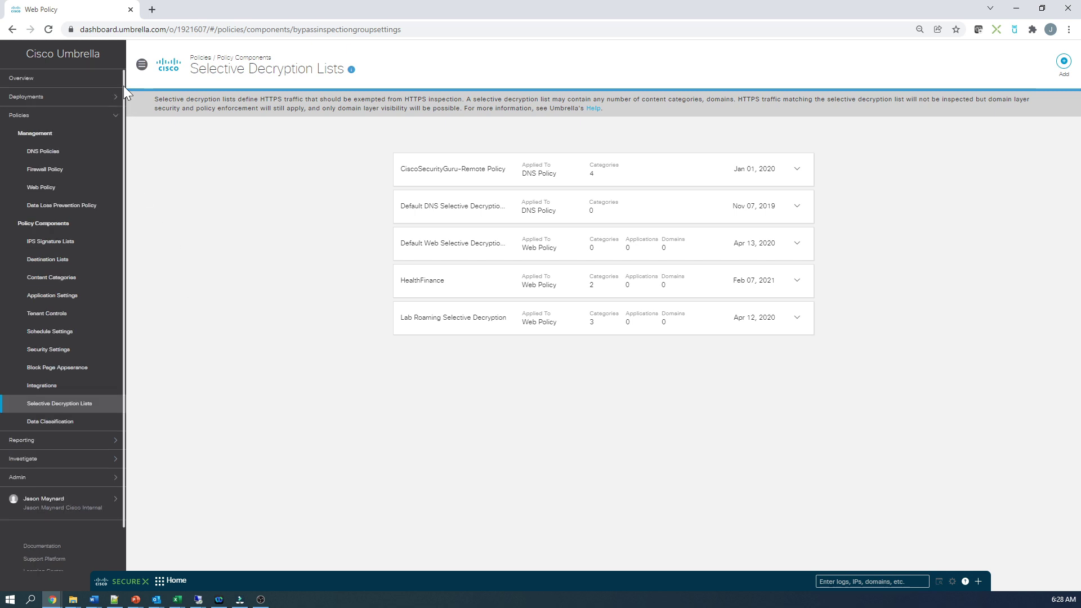
left_click(71, 80)
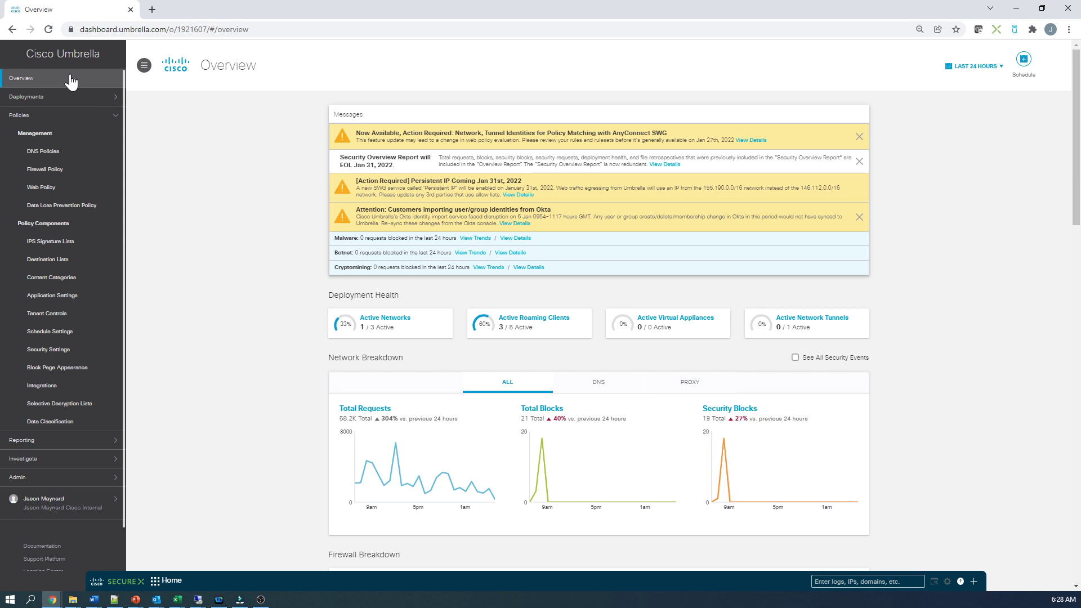
- Confirm AnyConnect Roaming Security statistics show Umbrella as Protected, then launch Firefox
left_click(93, 116)
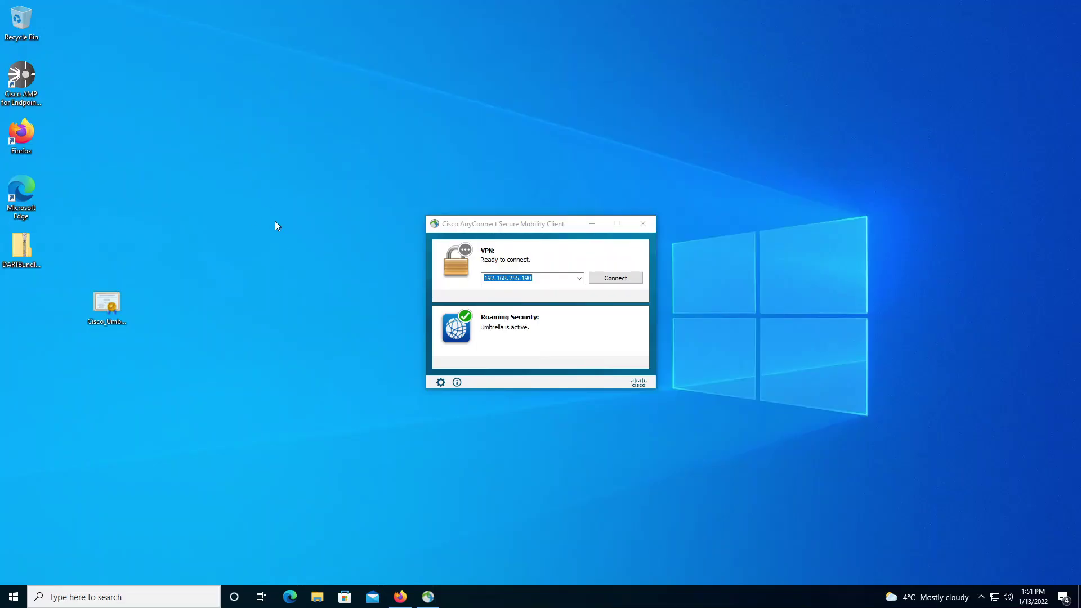
left_click(441, 382)
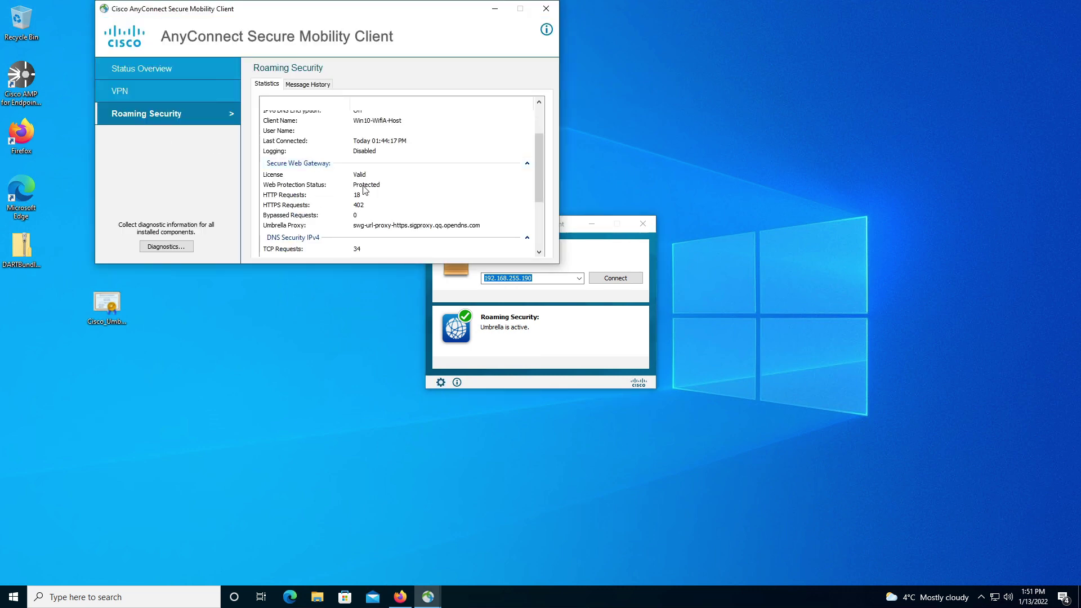
left_click(315, 325)
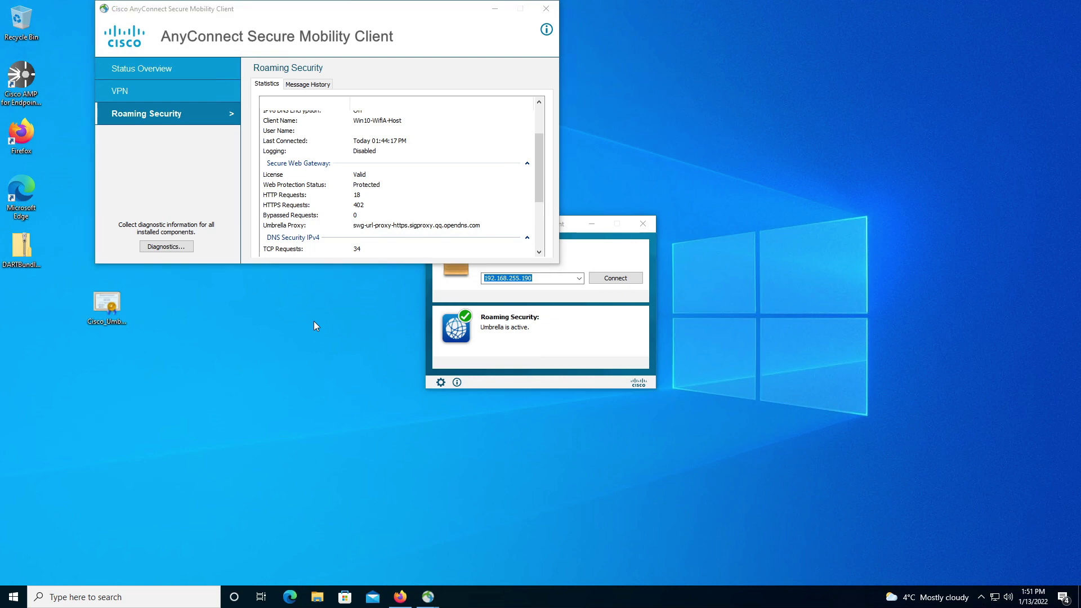
left_click(495, 9)
left_click(224, 174)
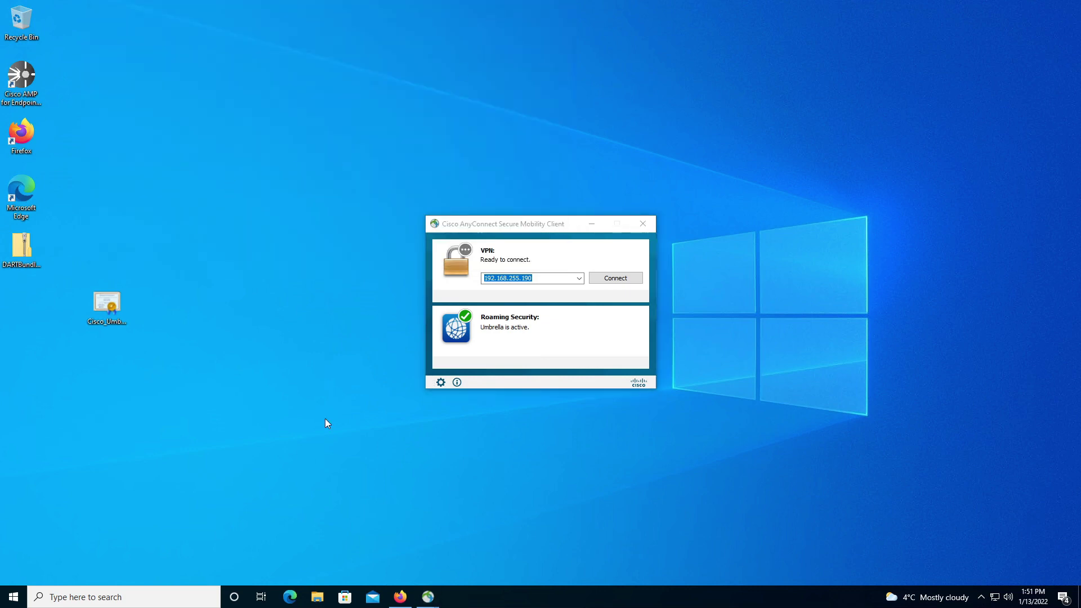
left_click(400, 597)
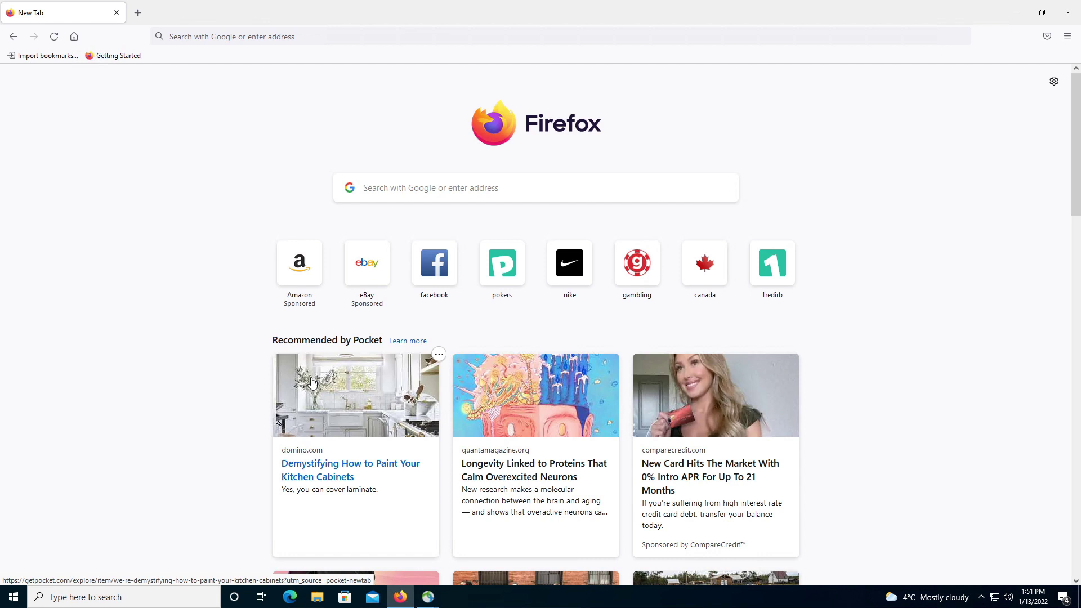
- Open Amazon and eBay in new tabs and view each isolated page
right_click(303, 275)
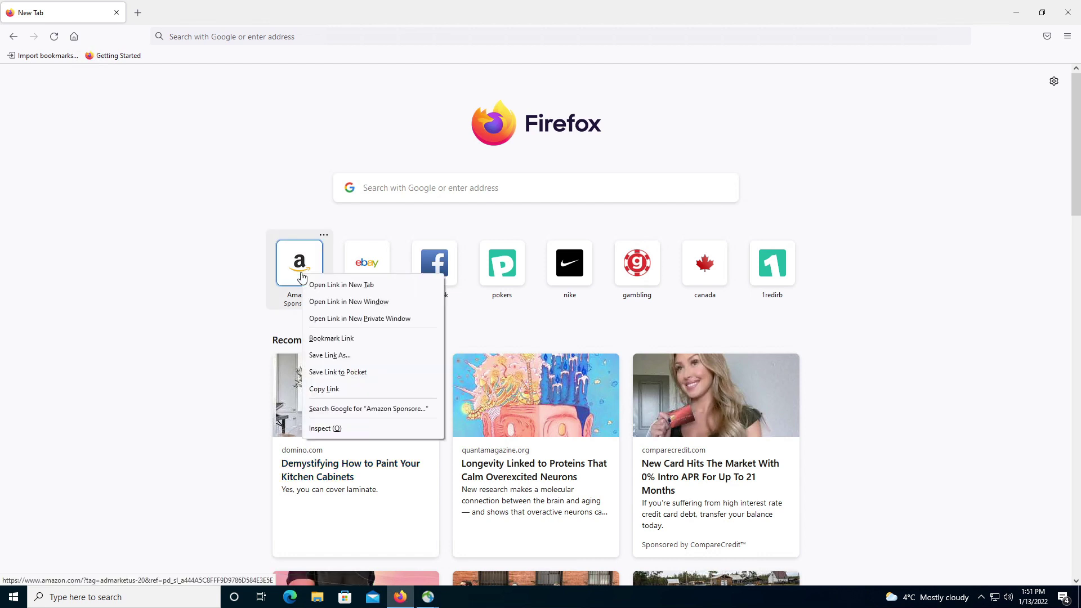
left_click(325, 286)
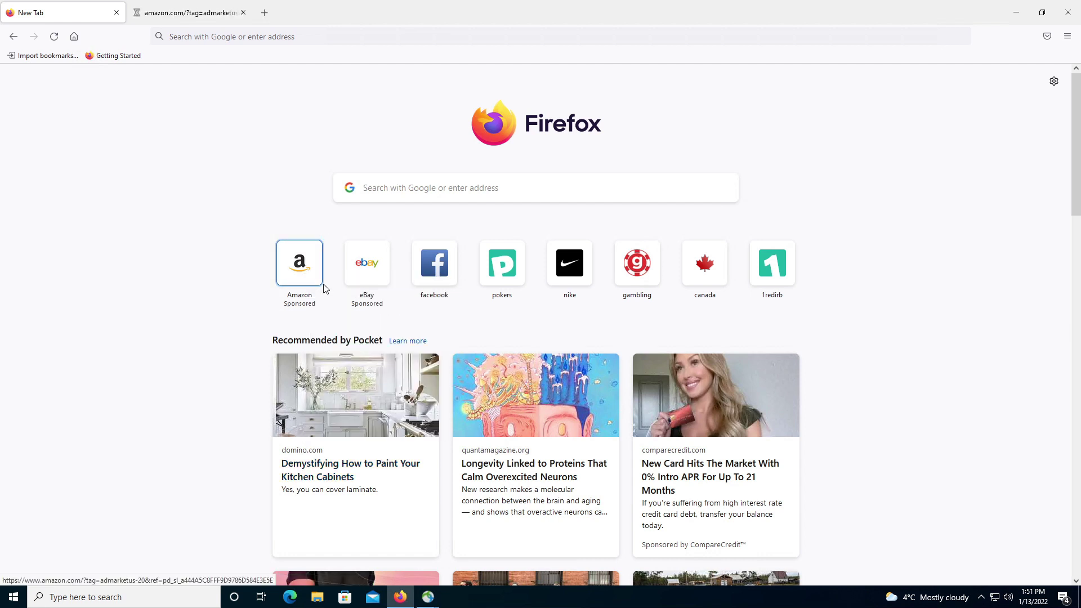
right_click(358, 275)
left_click(376, 283)
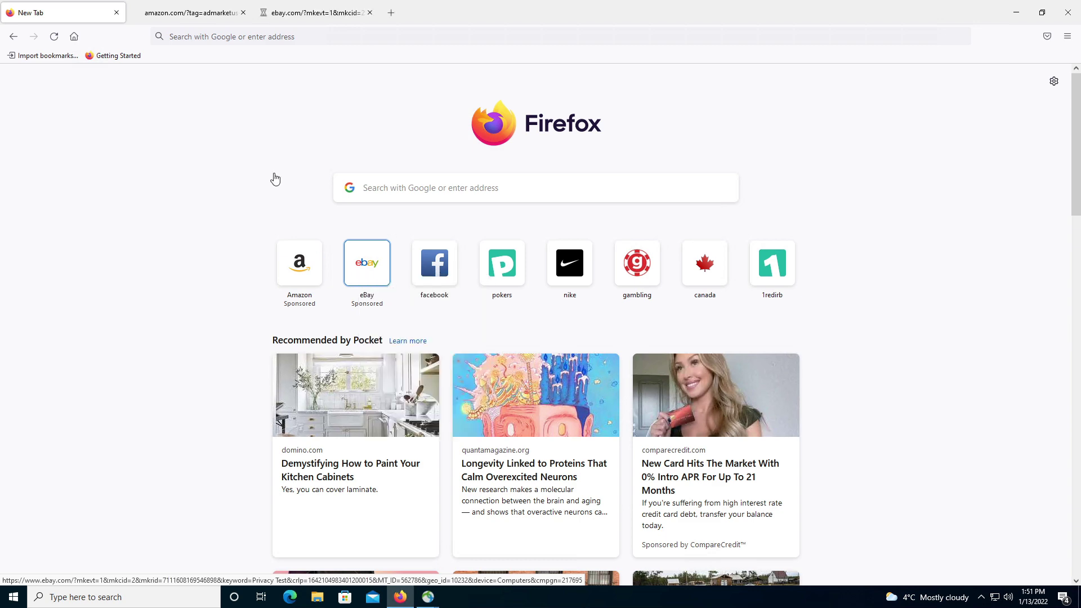
left_click(200, 10)
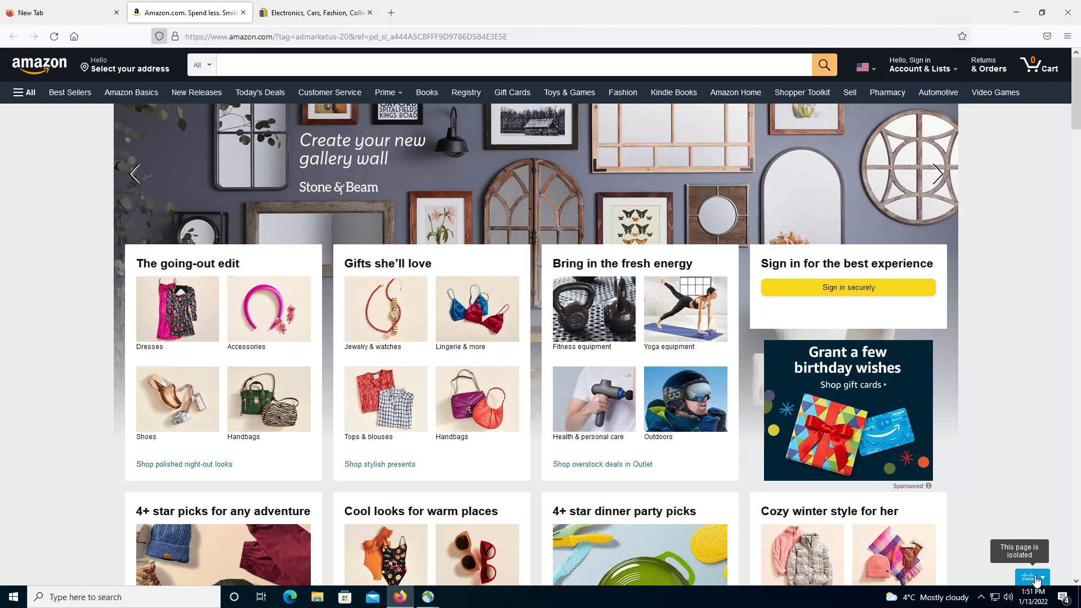
left_click(300, 15)
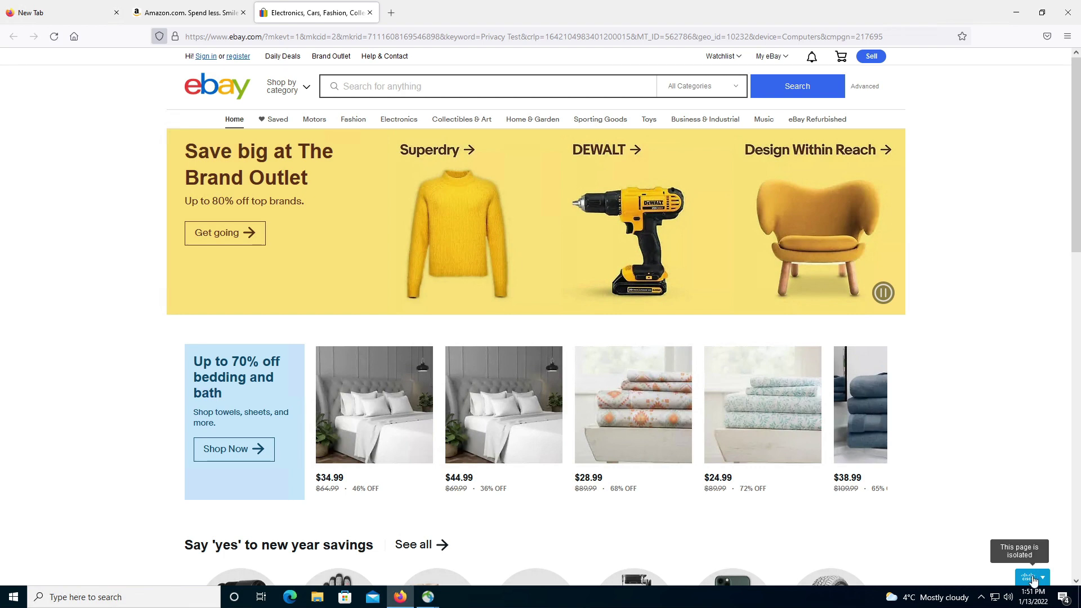
- Load Facebook from the new tab page and minimize Firefox
left_click(60, 19)
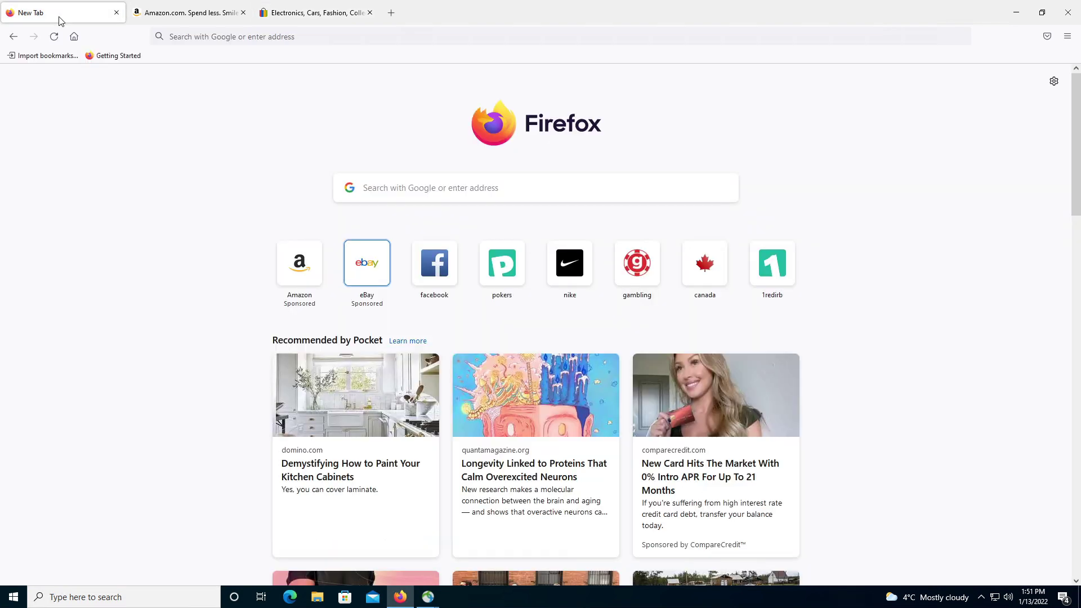
left_click(437, 267)
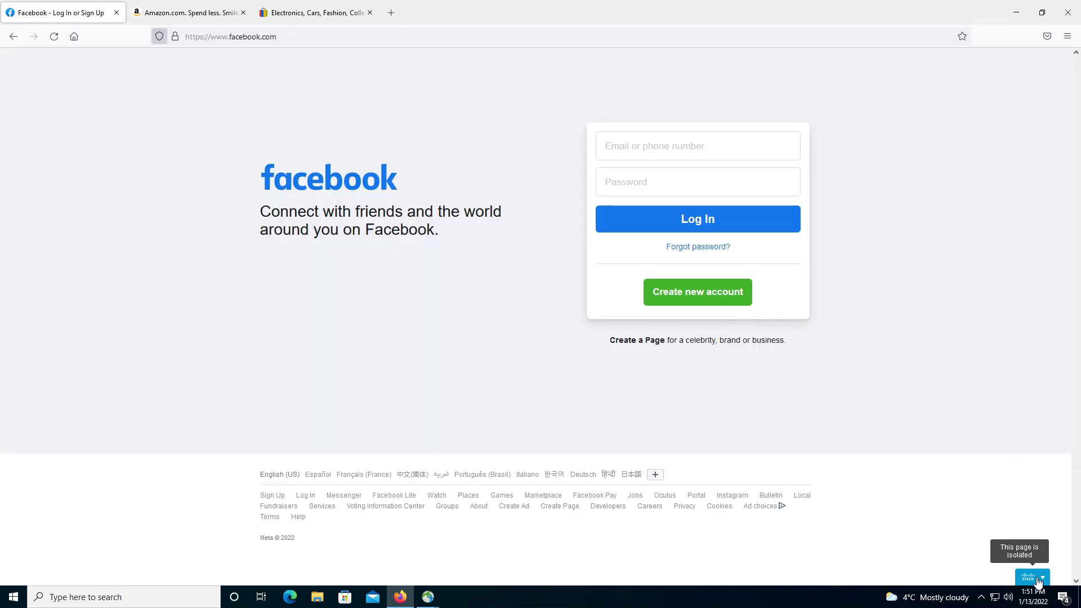
left_click(1016, 14)
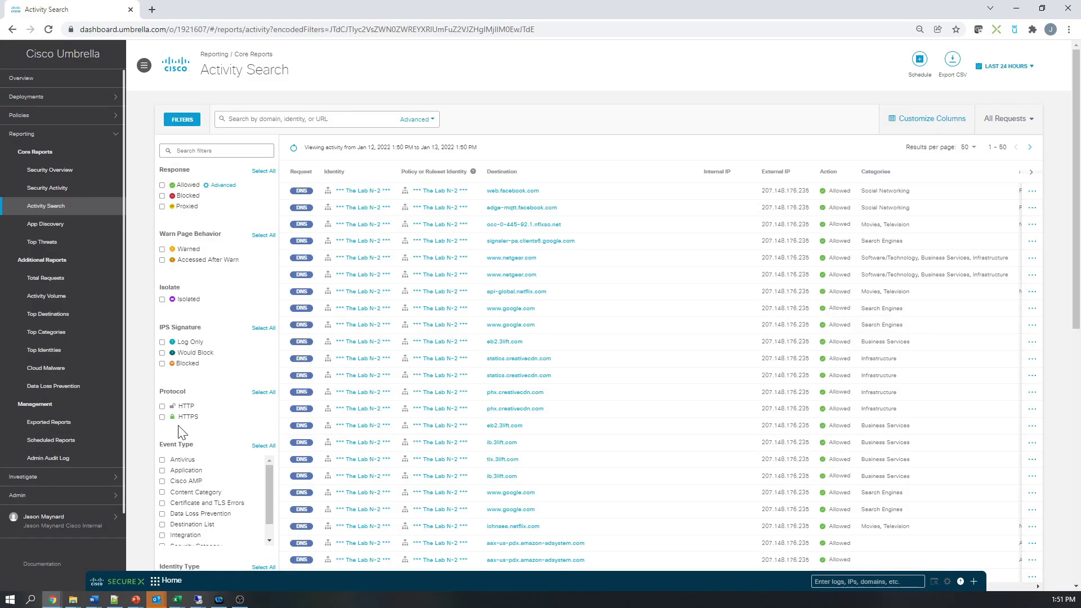
- Filter Activity Search to Isolated requests and view full details of the ww16.pokers.com event
left_click(162, 302)
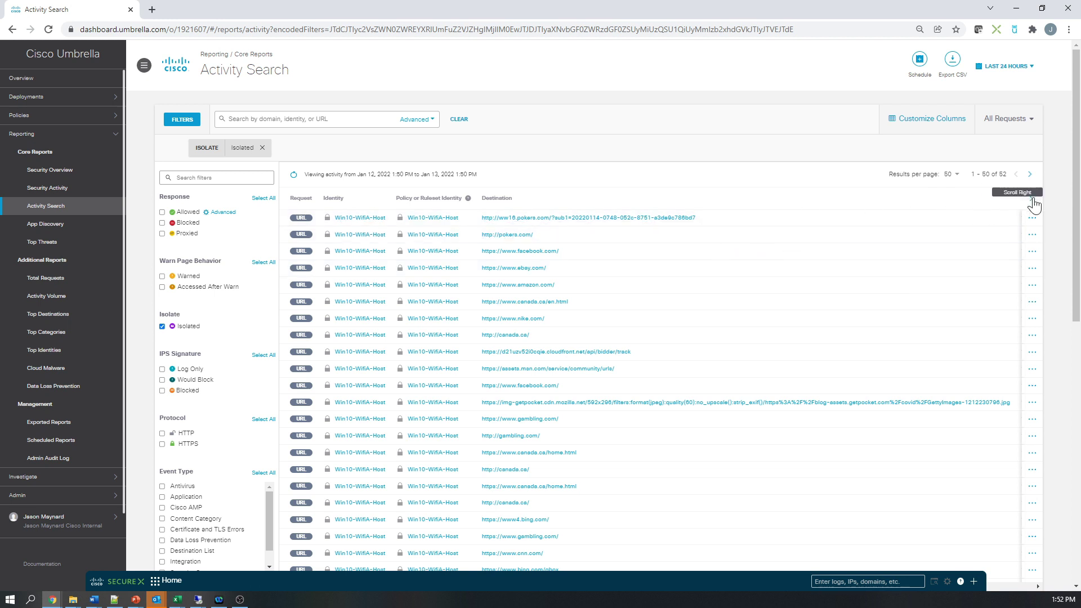
left_click(1034, 206)
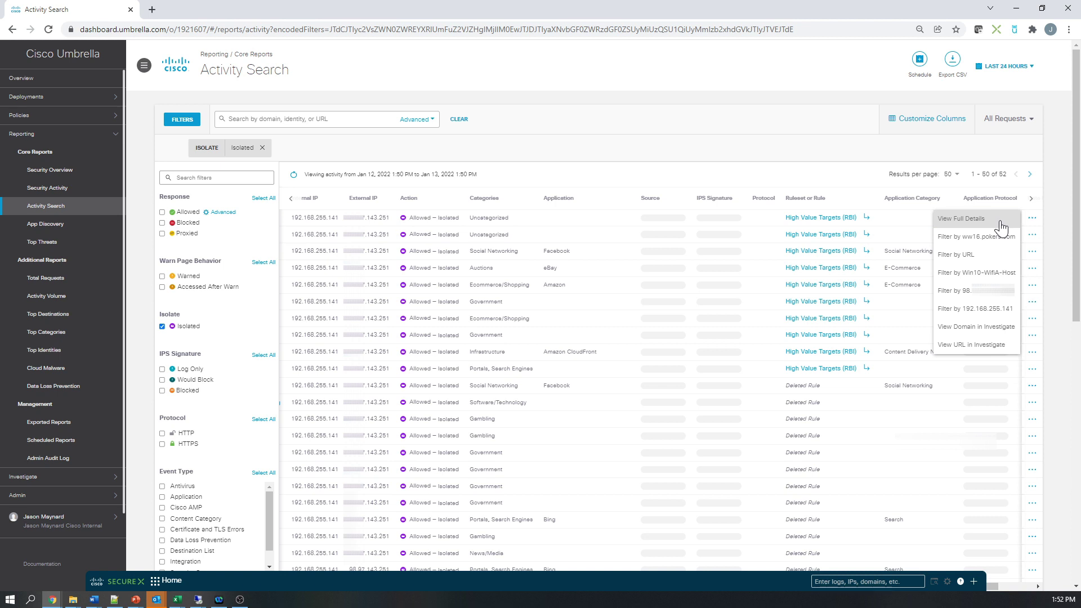
left_click(1001, 219)
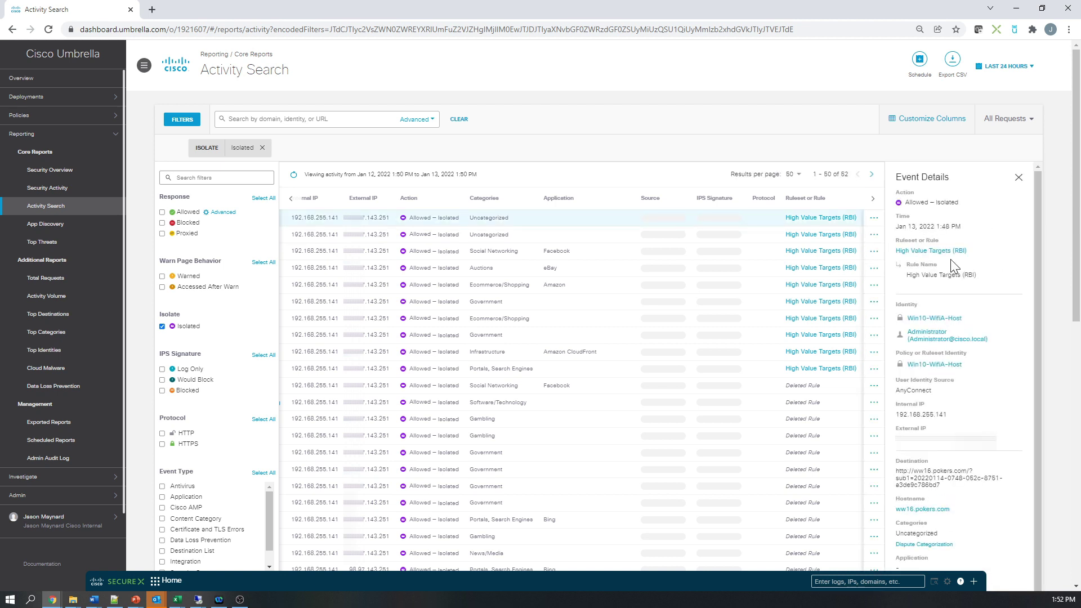
scroll(977, 308, "down", 2)
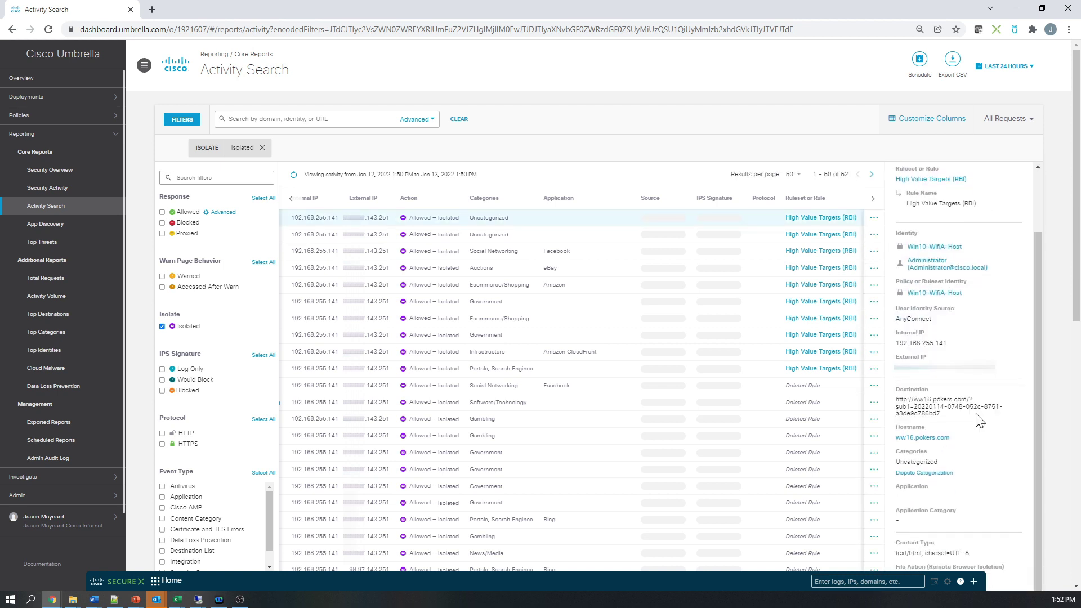